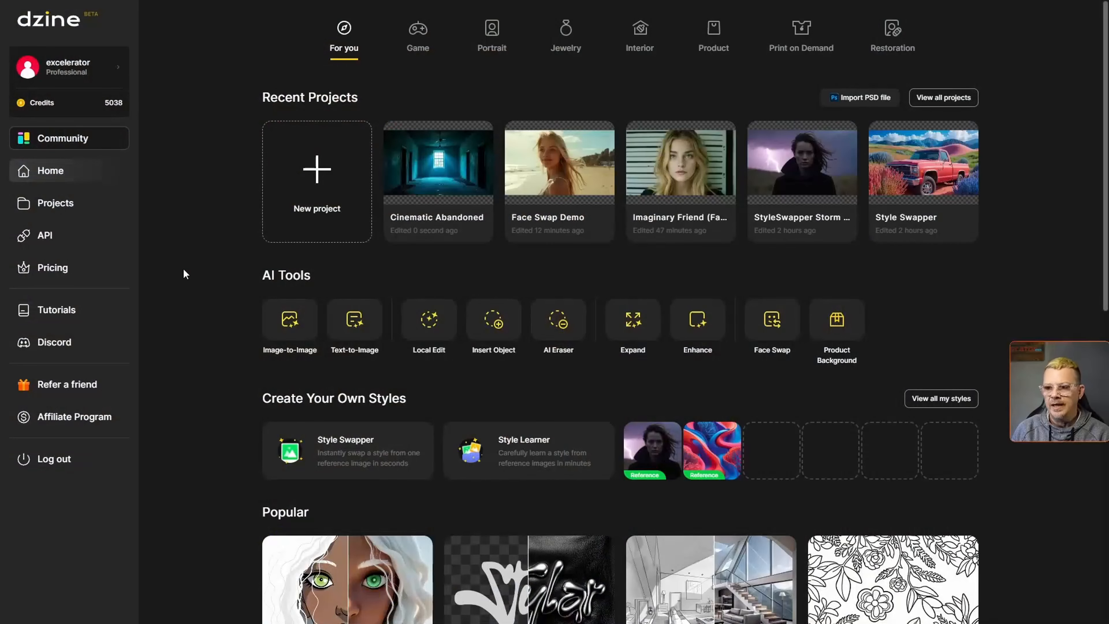
# - Open the Style Swapper project and inspect the prompt and settings of its latest text-to-image result
pyautogui.click(927, 223)
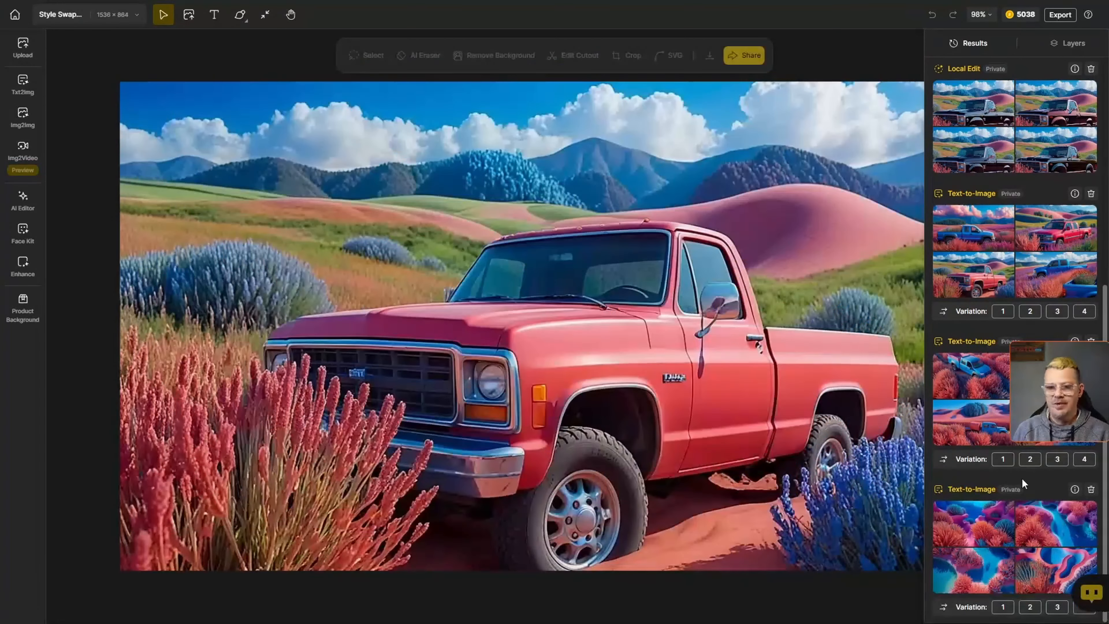
pyautogui.click(1075, 489)
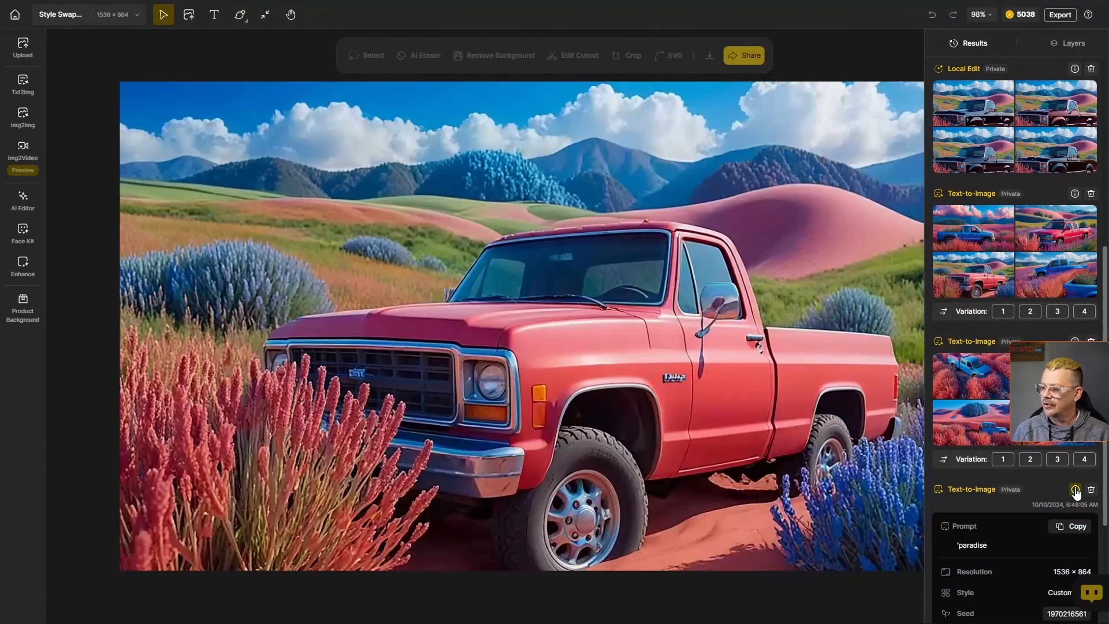
pyautogui.scroll(-5, 1004, 521)
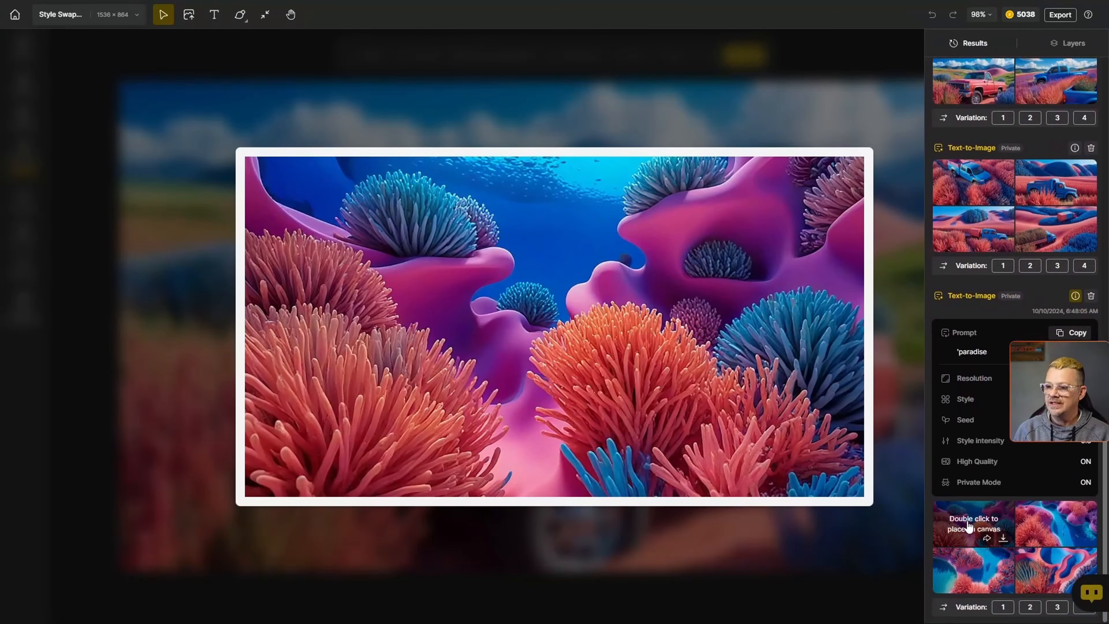
pyautogui.moveTo(1034, 525)
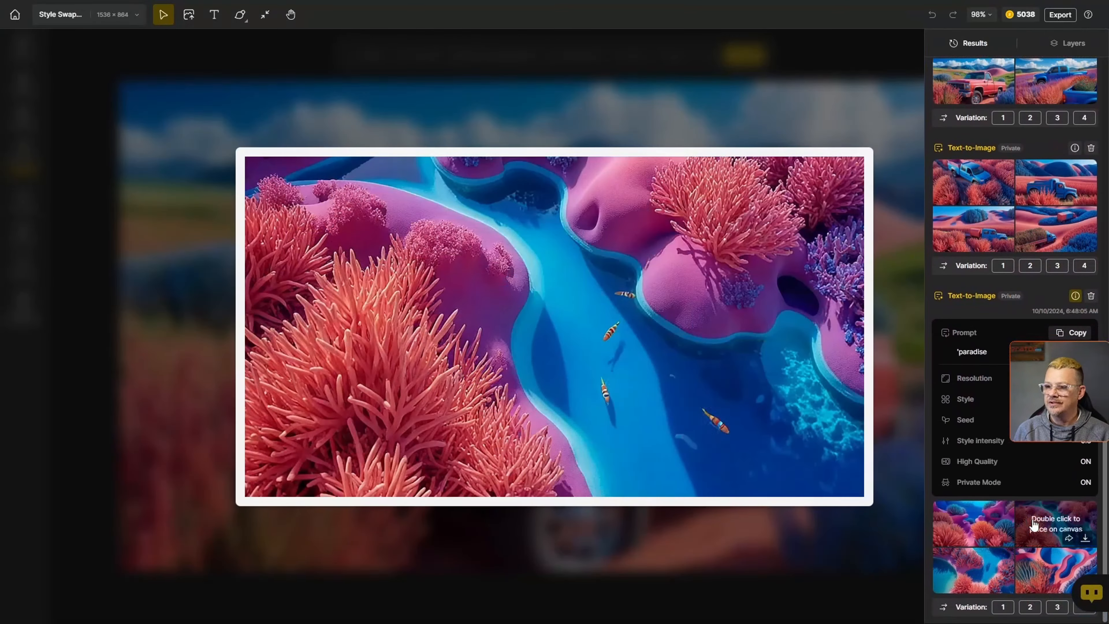
pyautogui.moveTo(976, 570)
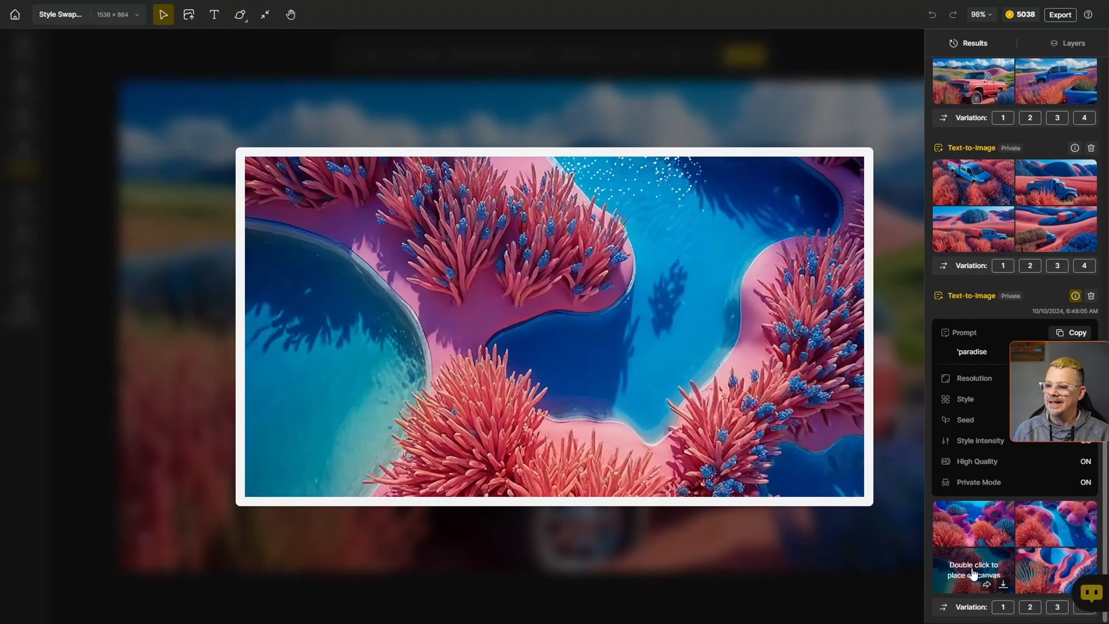
pyautogui.moveTo(1028, 572)
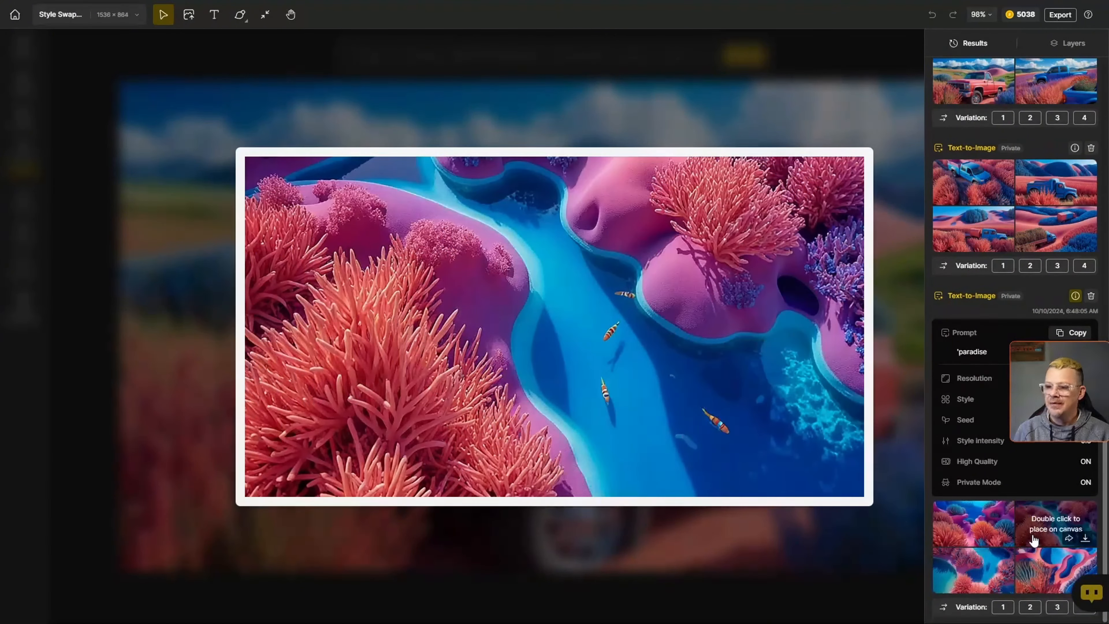
pyautogui.moveTo(988, 534)
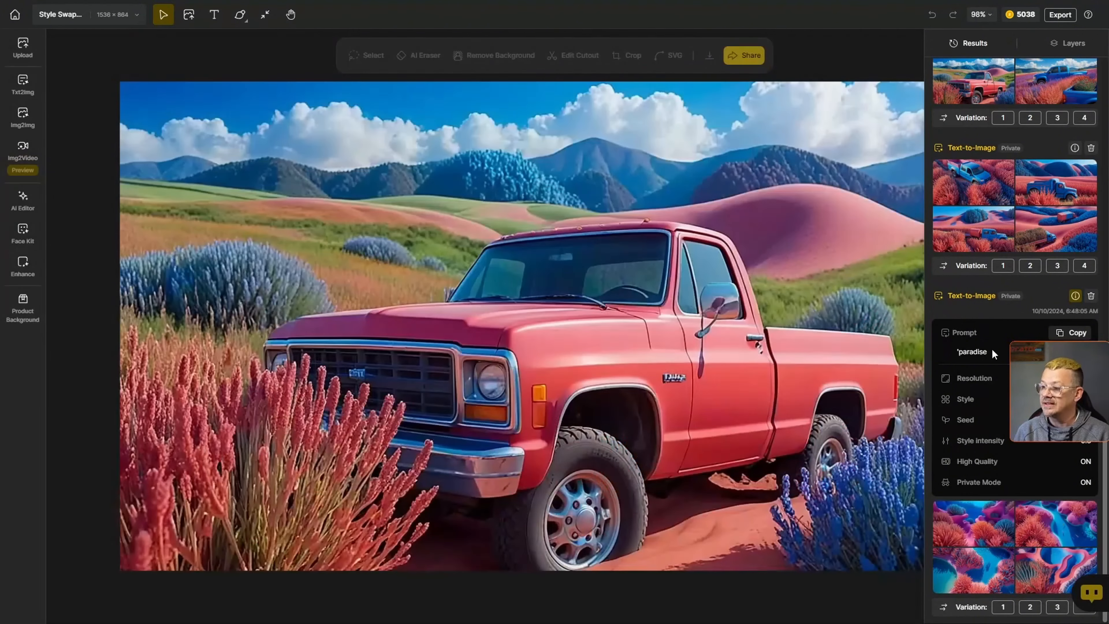
pyautogui.click(1076, 296)
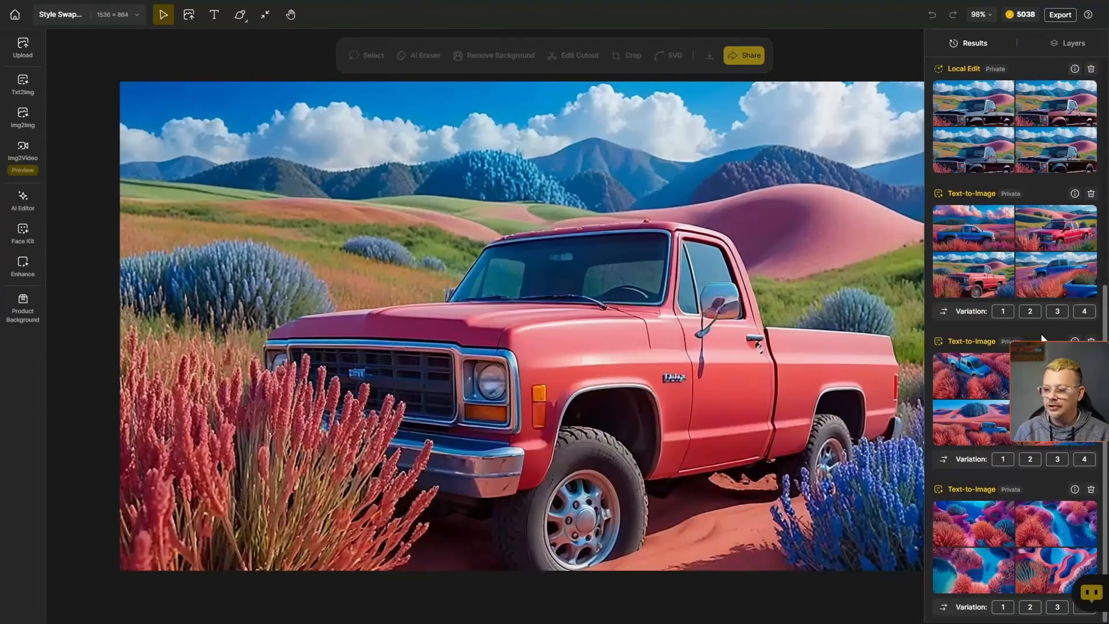
# - Preview the other text-to-image and local edit results in the project's results history
pyautogui.moveTo(986, 379)
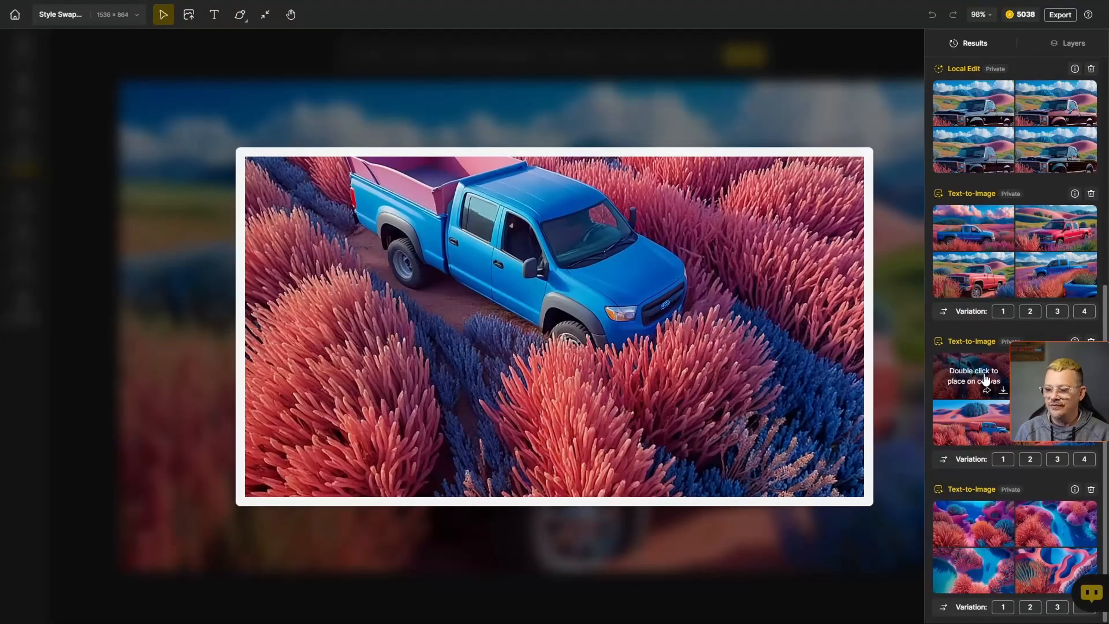
pyautogui.moveTo(1034, 404)
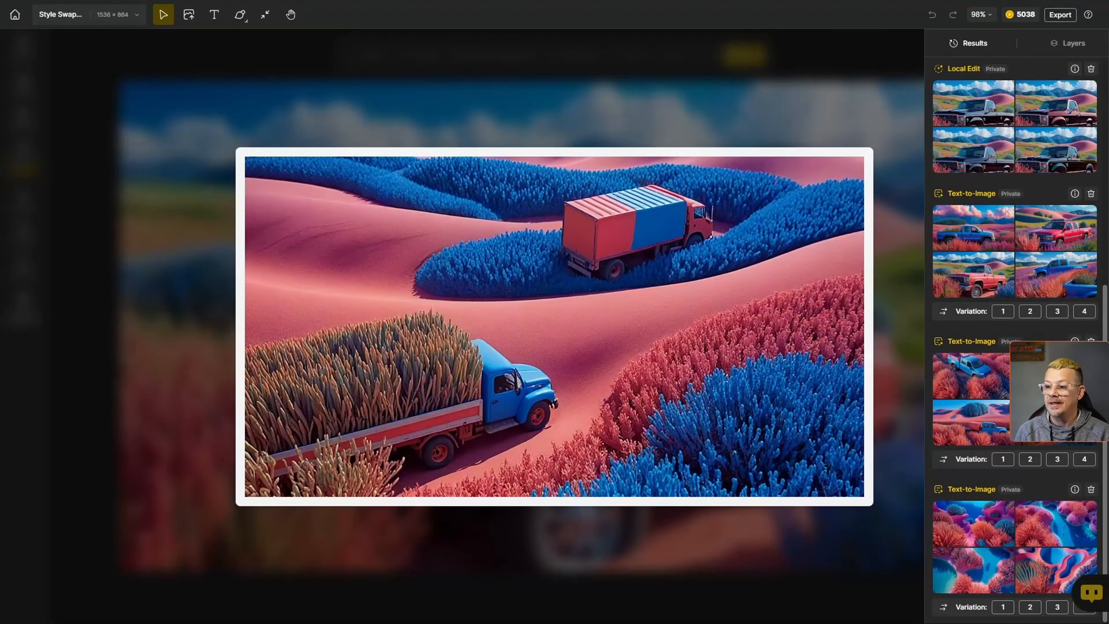
pyautogui.moveTo(965, 423)
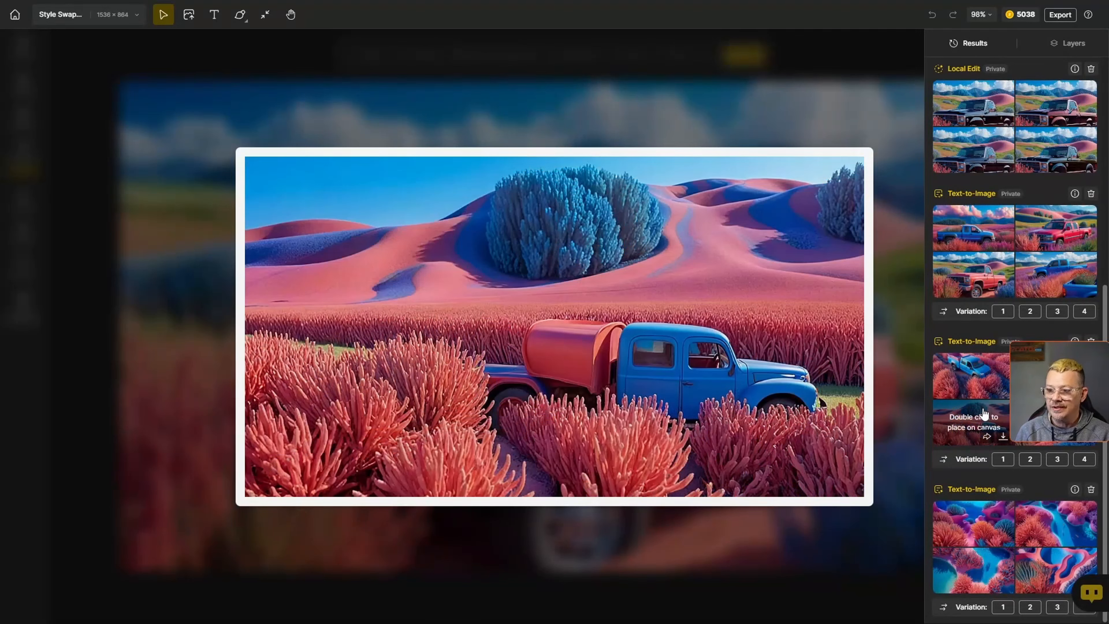
pyautogui.moveTo(1033, 385)
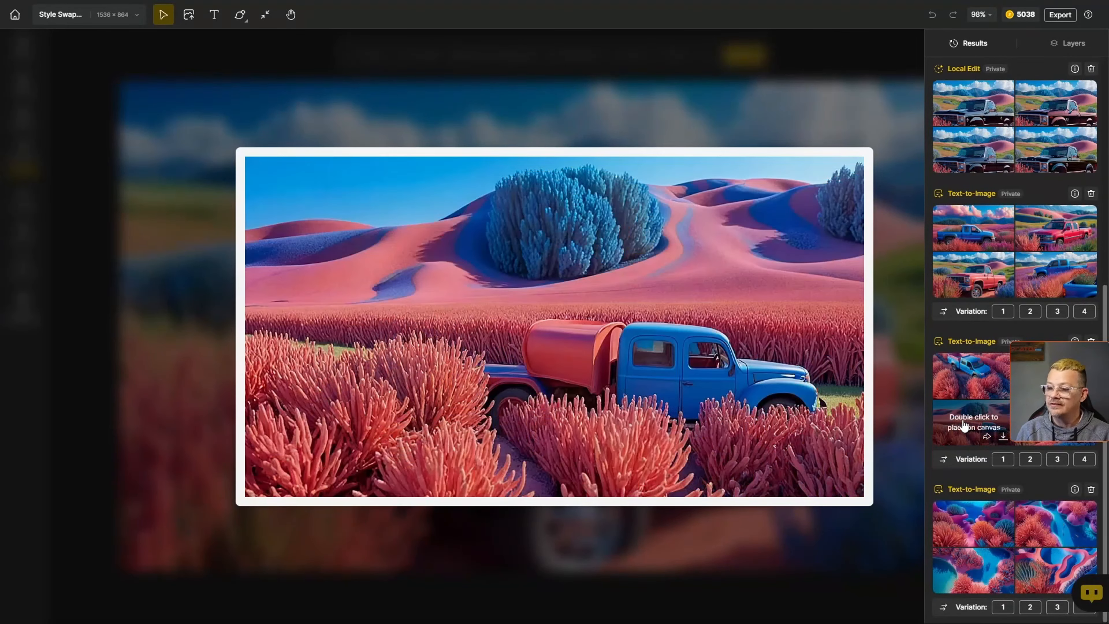
pyautogui.click(1076, 193)
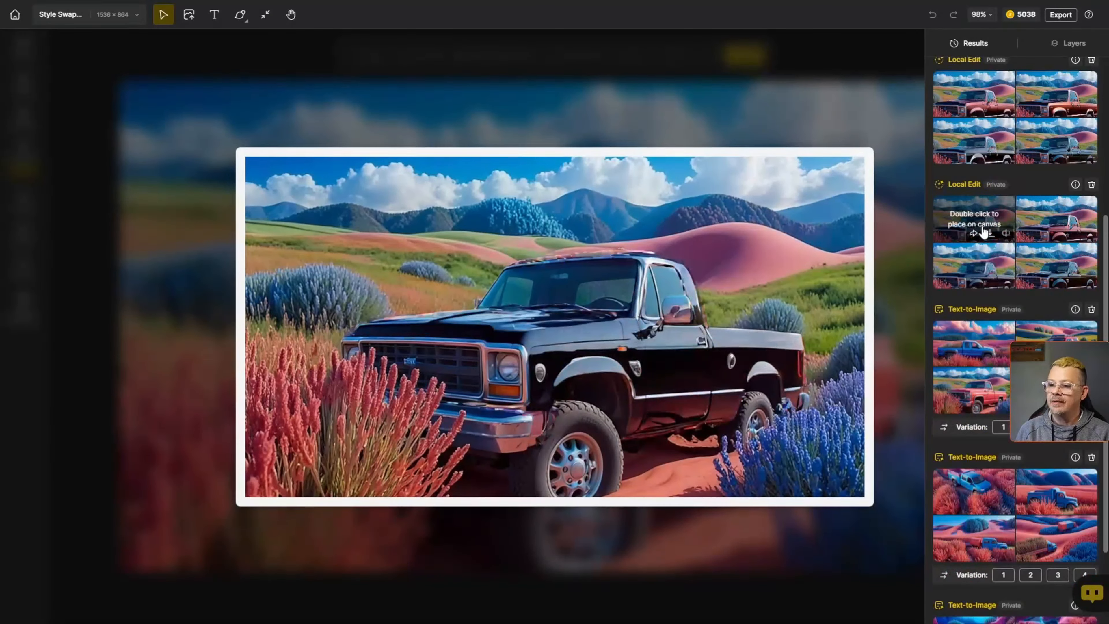
pyautogui.scroll(-1, 969, 317)
pyautogui.scroll(2, 970, 321)
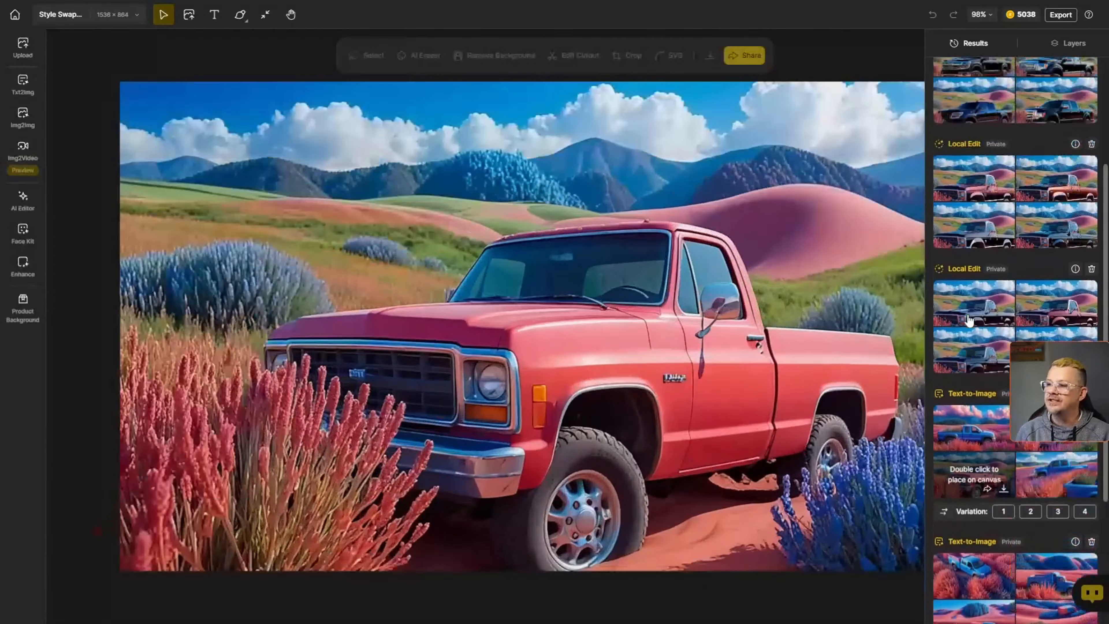
pyautogui.scroll(3, 968, 320)
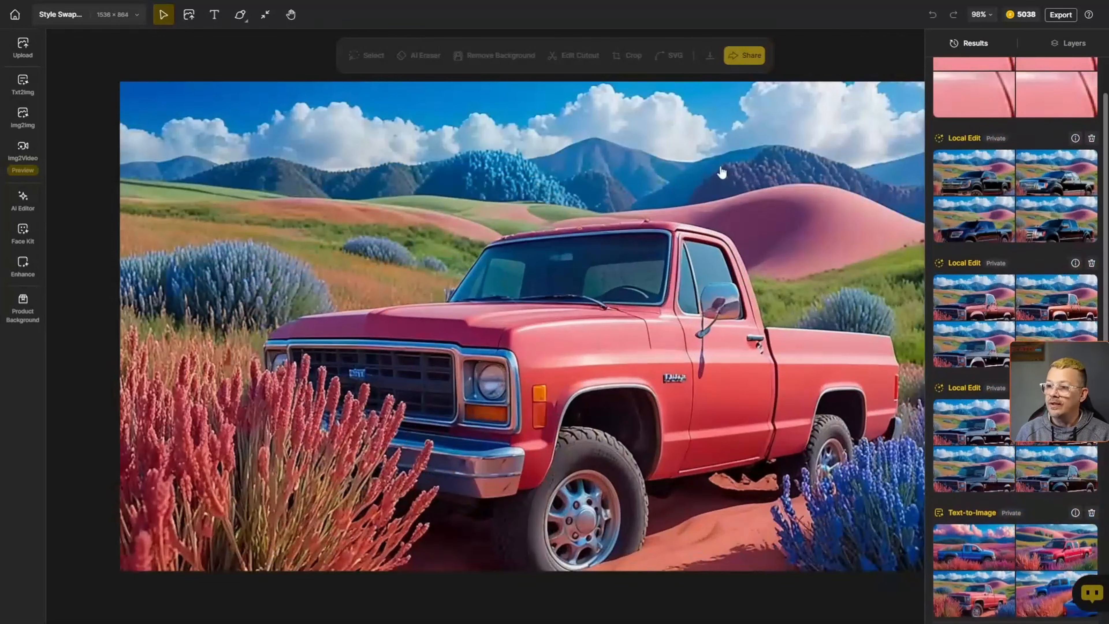
pyautogui.click(677, 293)
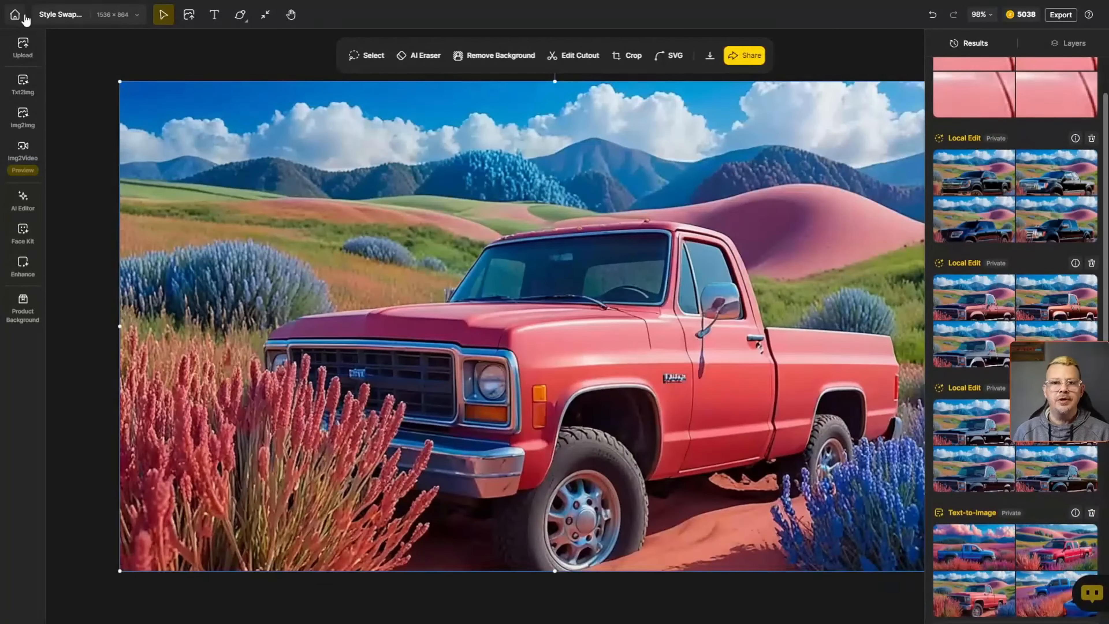
# - Return to the home page and open the Cinematic Abandoned project
pyautogui.click(24, 16)
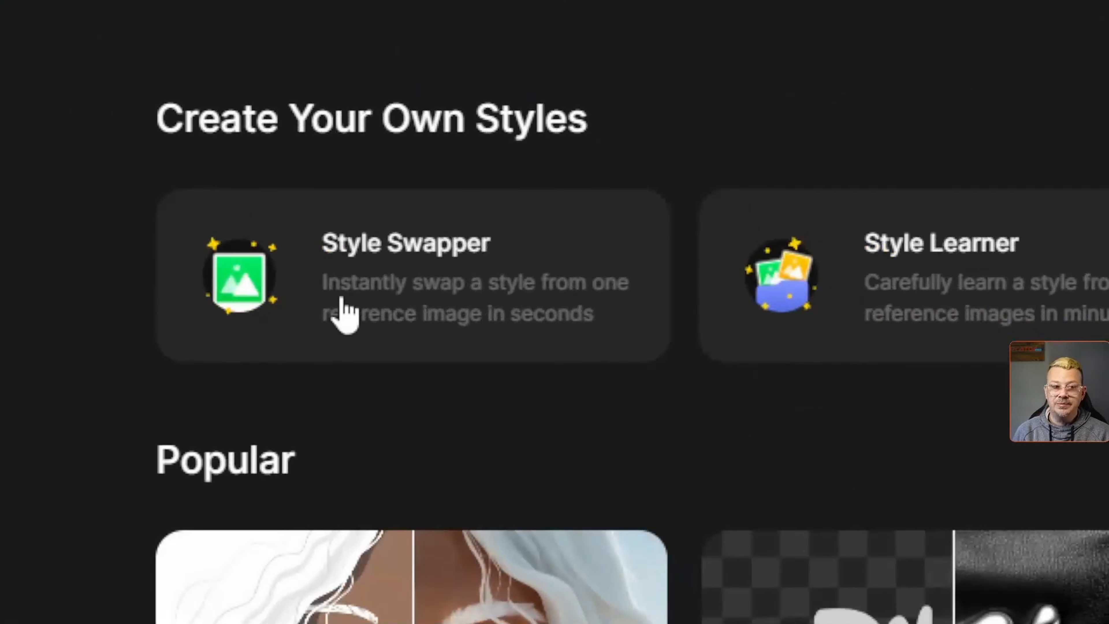
pyautogui.click(324, 463)
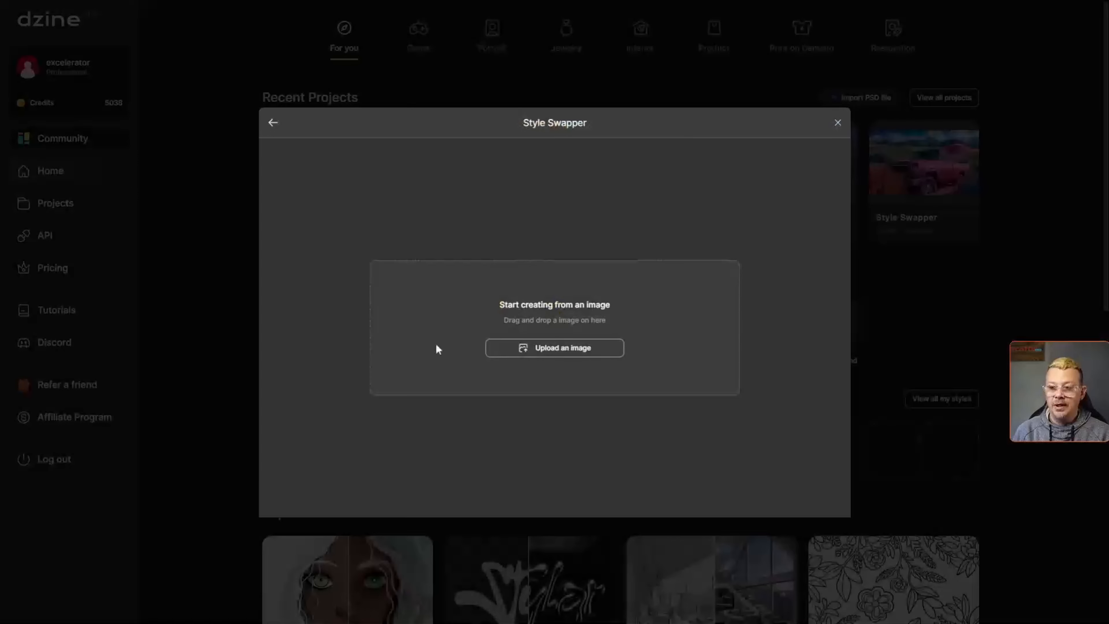
pyautogui.click(837, 123)
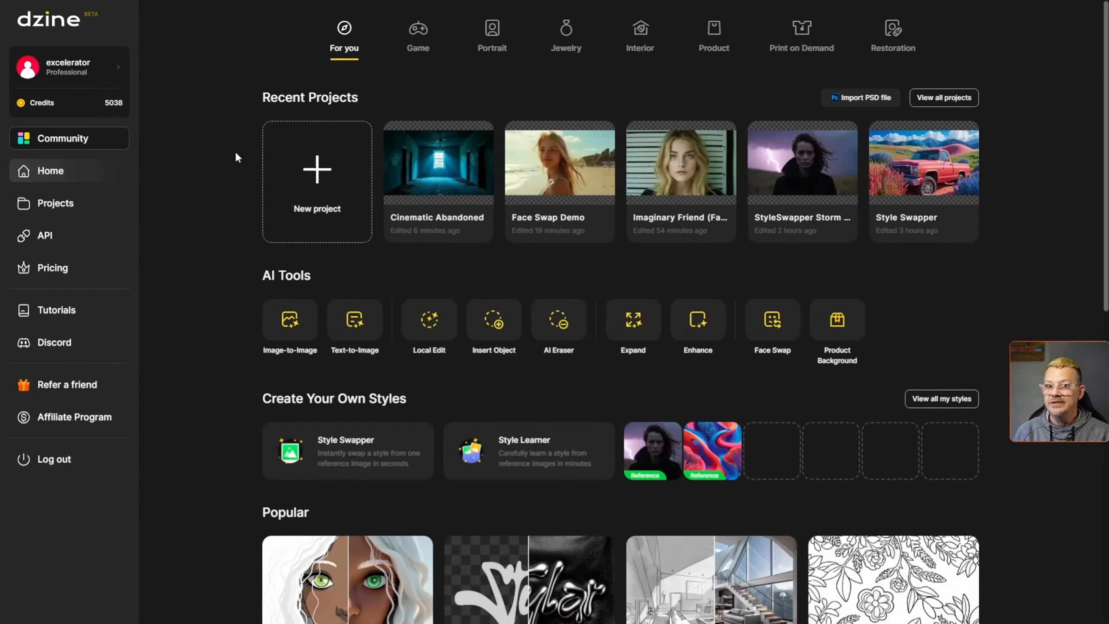
pyautogui.click(435, 168)
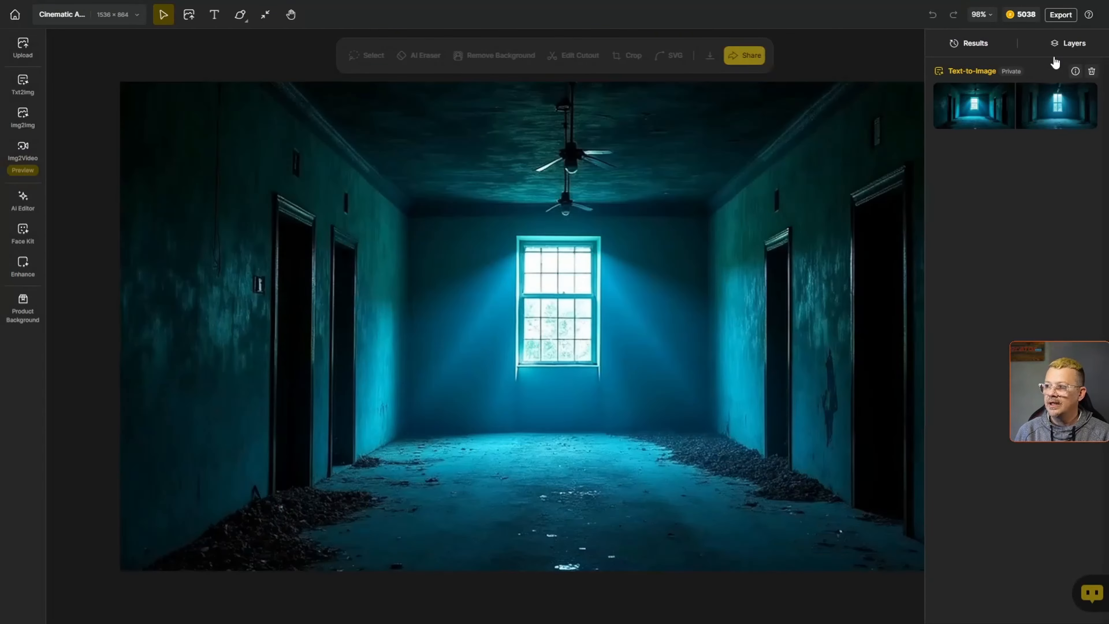
# - Inspect the project's layers, select the hallway image layer, and go back to the results list
pyautogui.click(1066, 49)
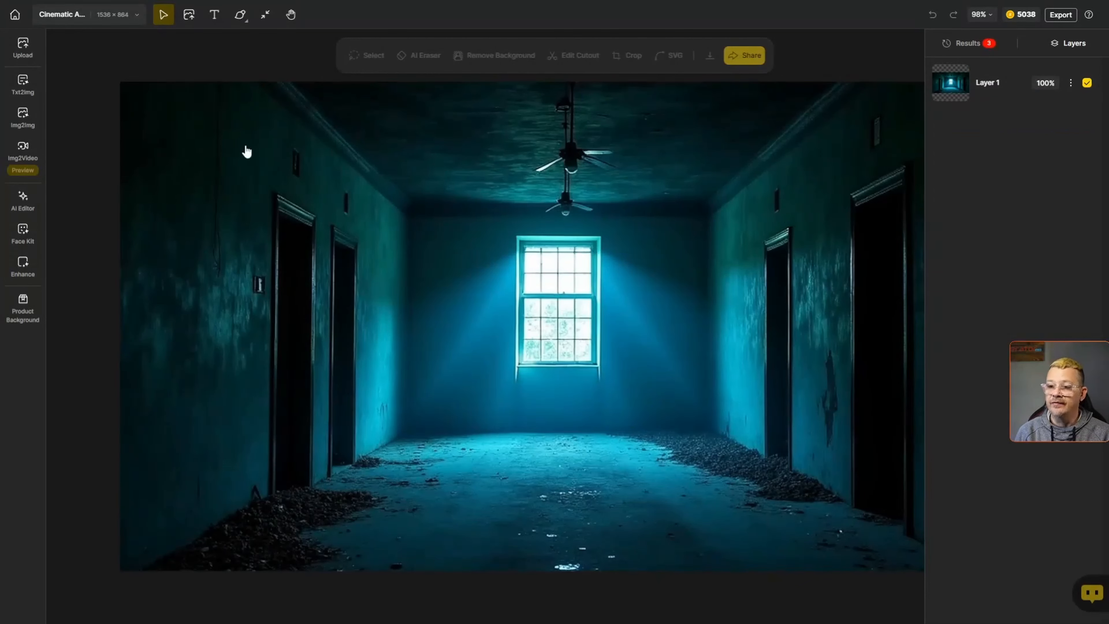
pyautogui.moveTo(246, 152)
pyautogui.mouseDown()
pyautogui.moveTo(515, 496)
pyautogui.moveTo(341, 315)
pyautogui.moveTo(243, 151)
pyautogui.mouseUp()
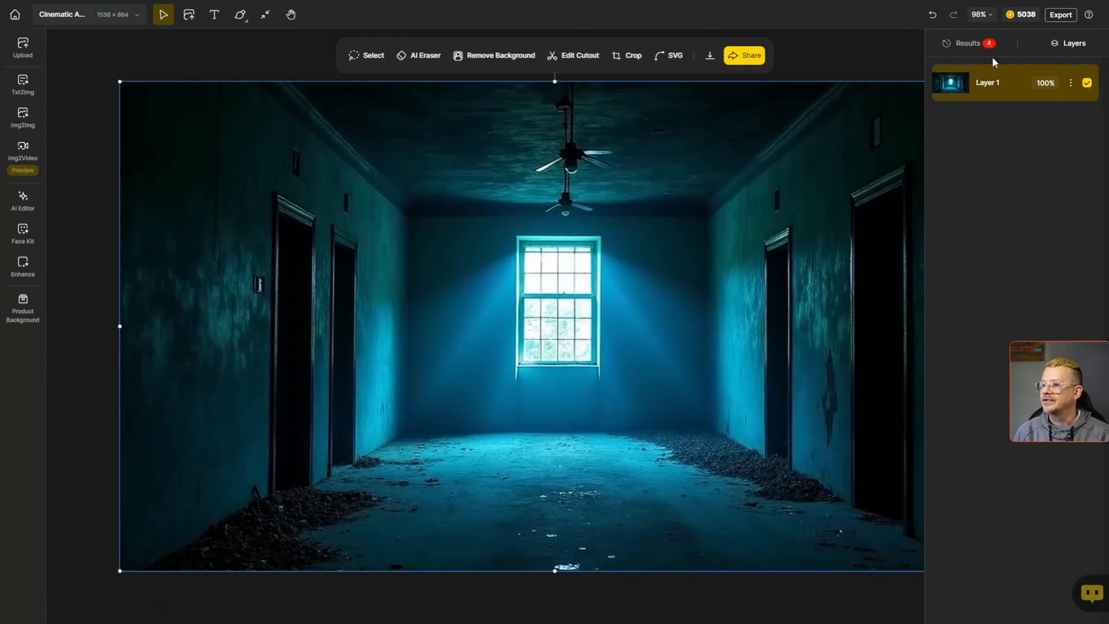
pyautogui.click(992, 48)
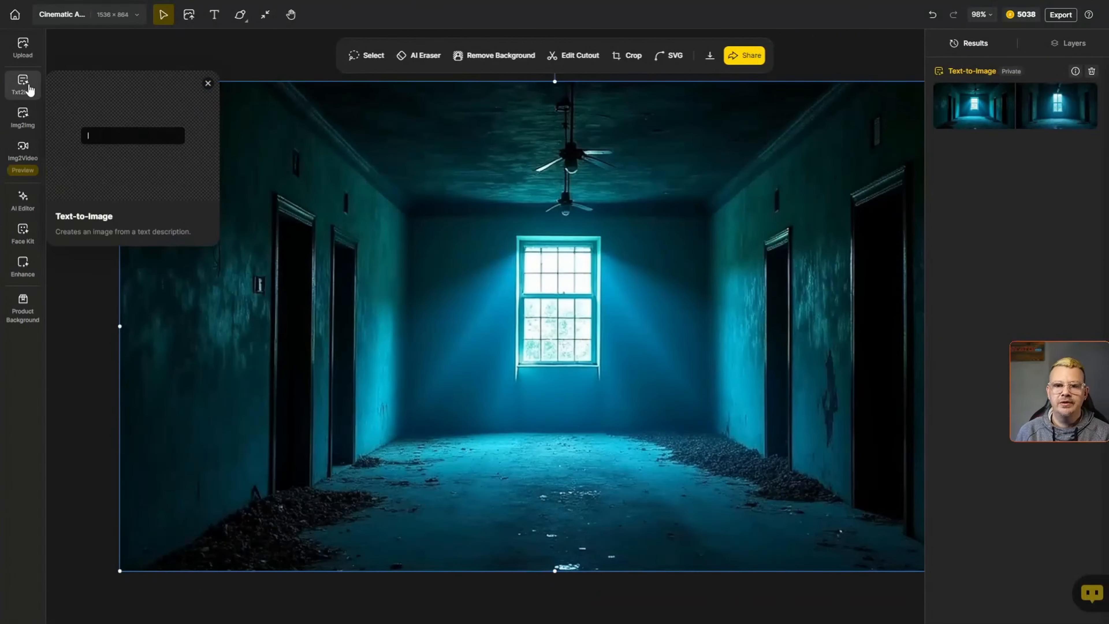
# - Open Text-to-Image and create a custom style with Style Swapper from the hallway image on the canvas
pyautogui.click(22, 84)
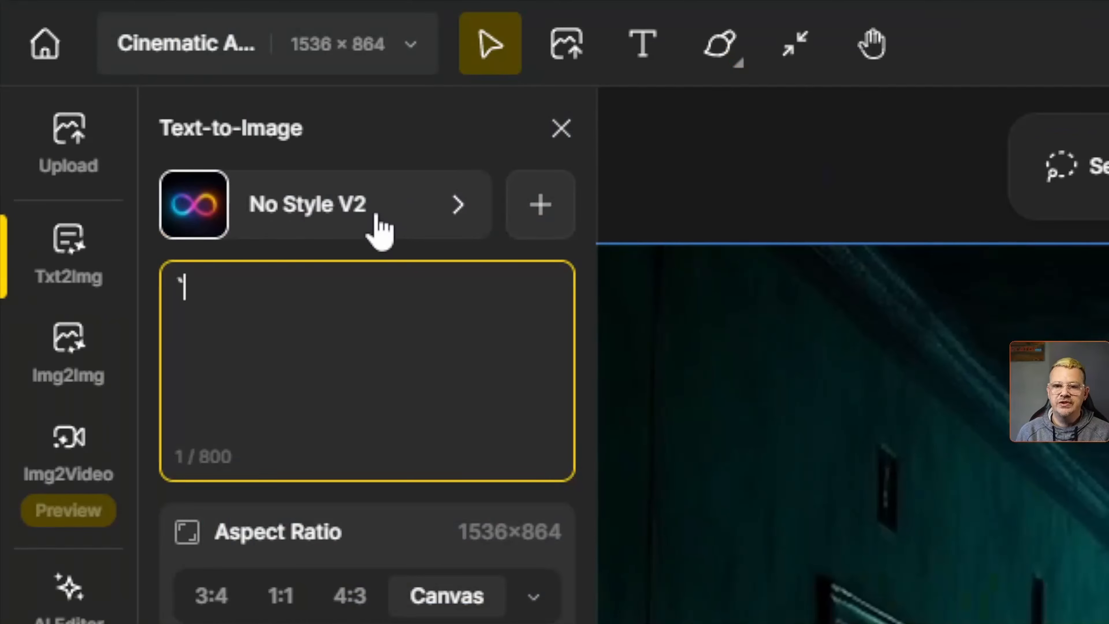
pyautogui.press('BackSpace')
pyautogui.click(152, 68)
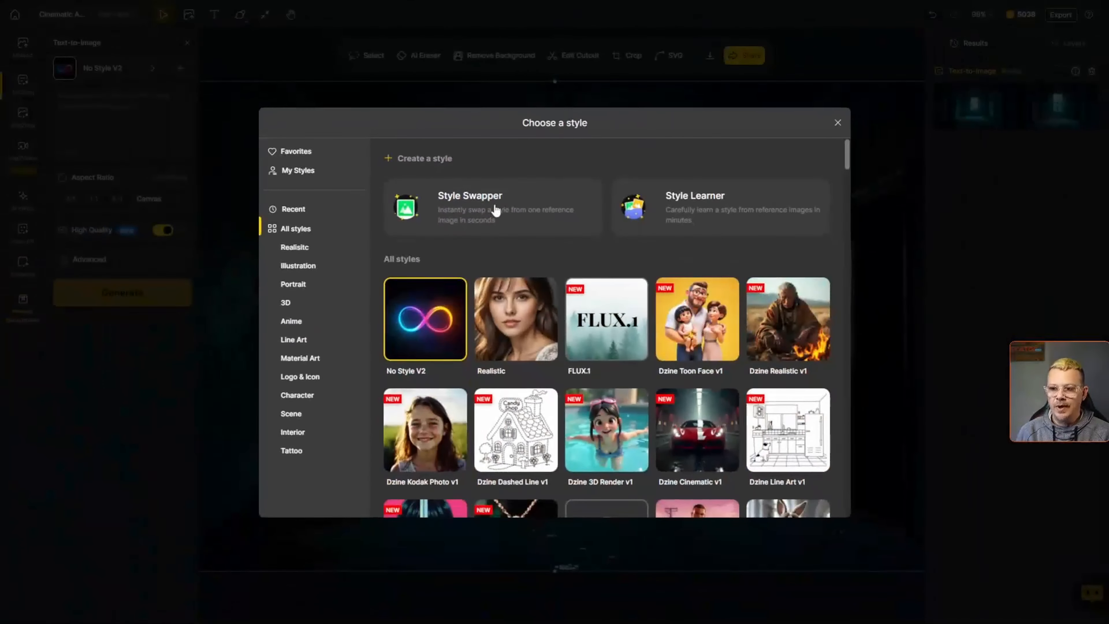
pyautogui.click(496, 210)
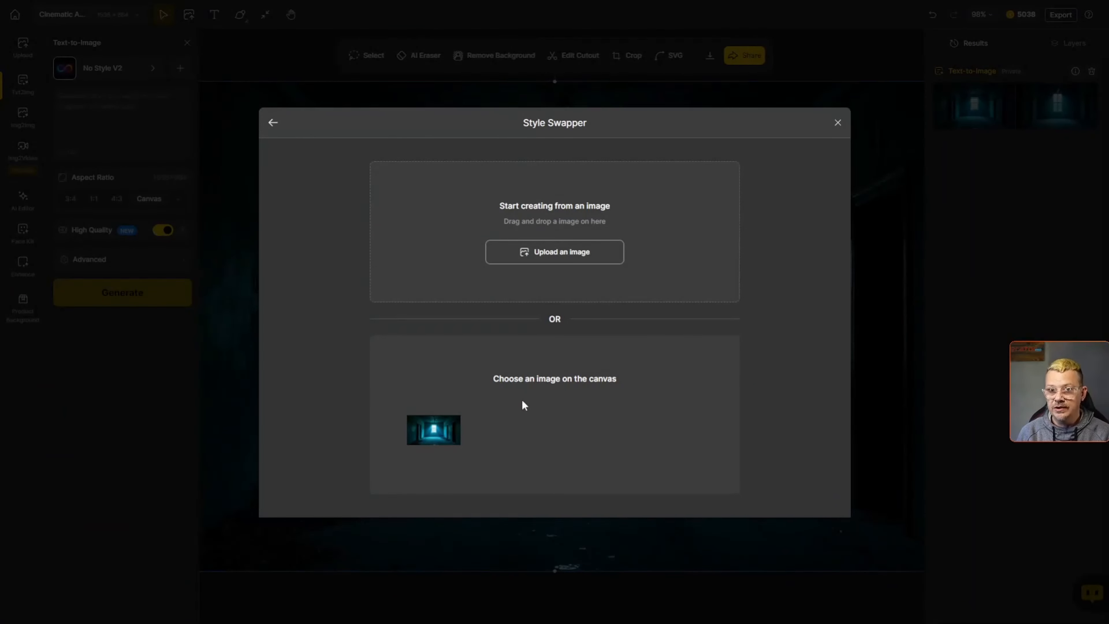
pyautogui.click(437, 437)
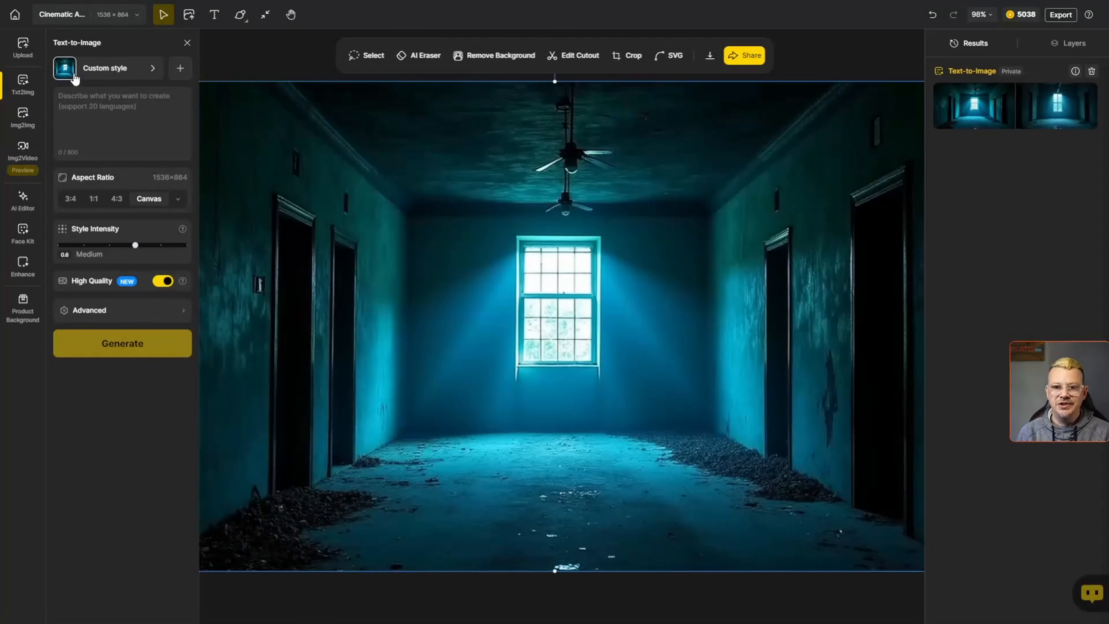
# - Enter the prompt 'The interior of an abandoned restaurant' and generate images with the custom style
pyautogui.click(108, 126)
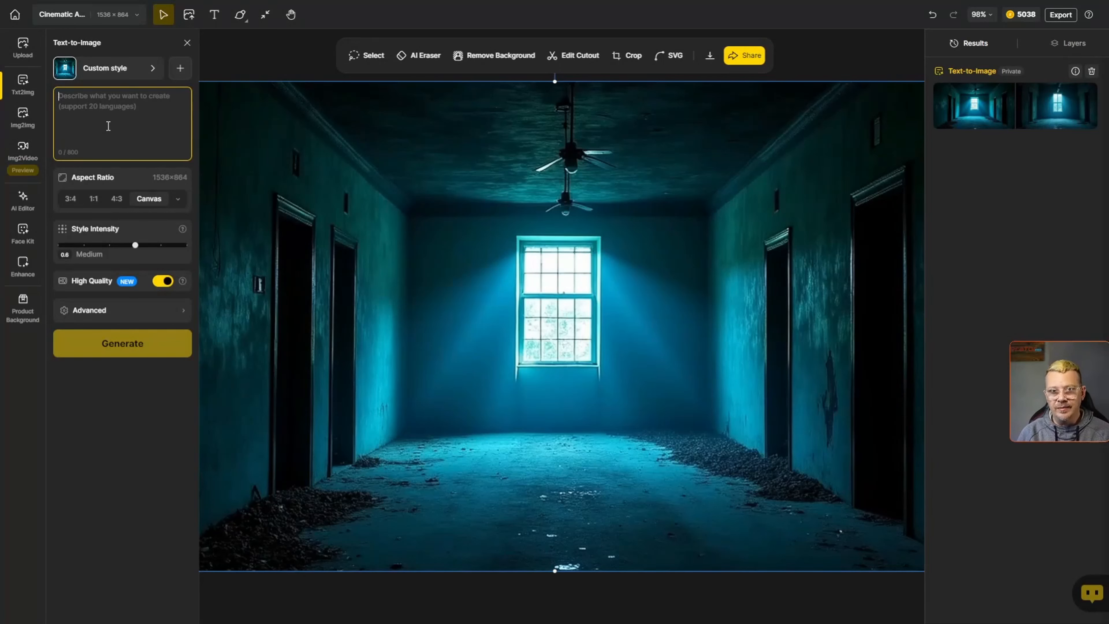
pyautogui.write('The interior of an abandoned restaurant')
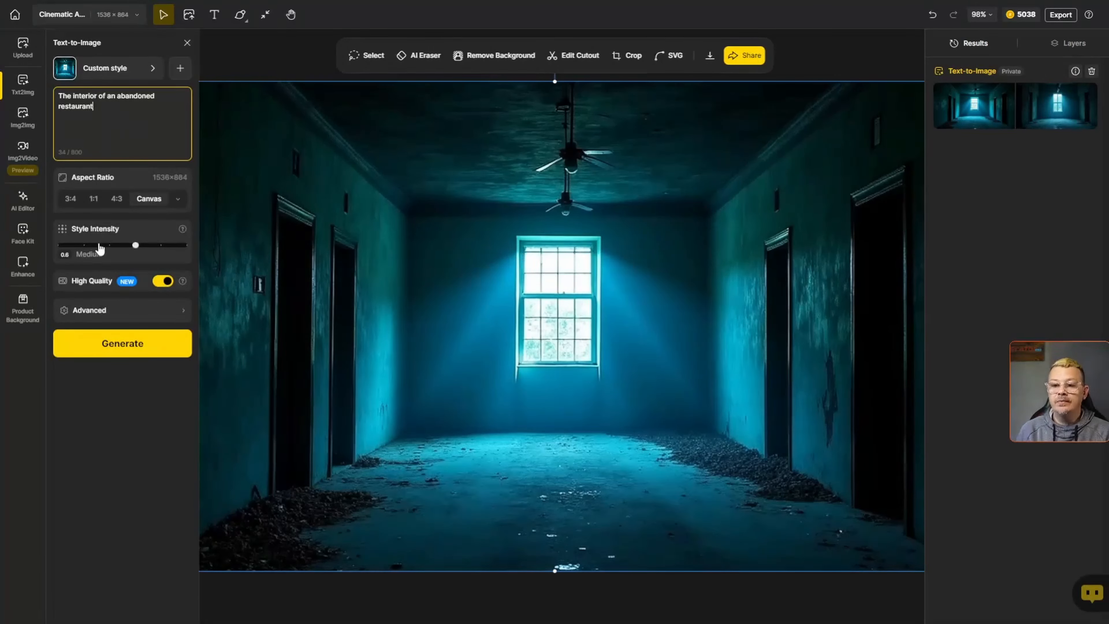
pyautogui.click(135, 247)
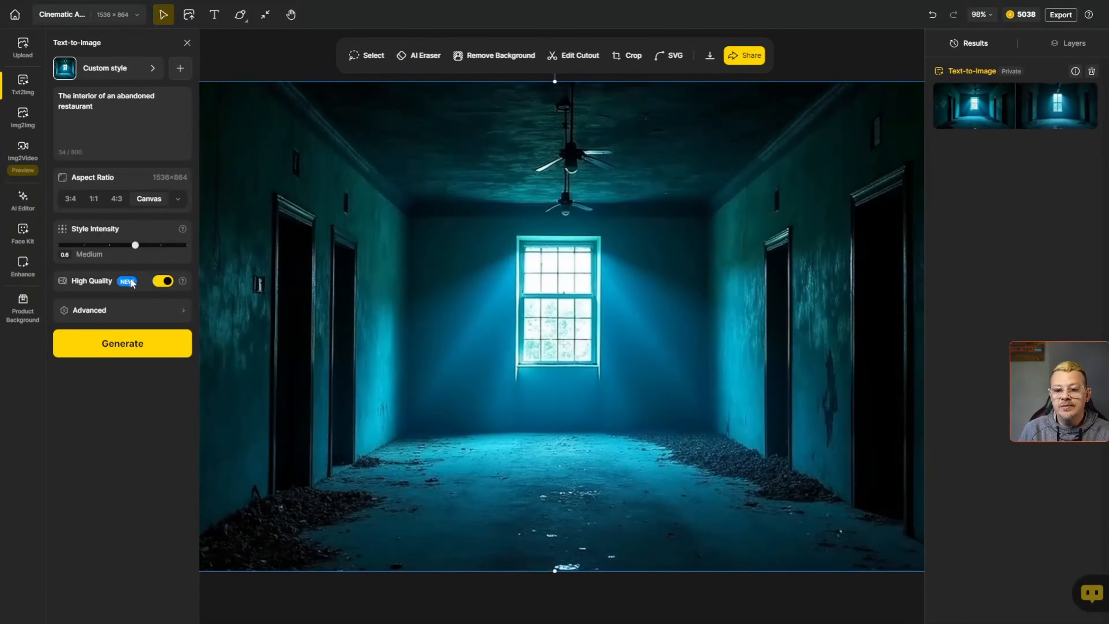
pyautogui.click(129, 345)
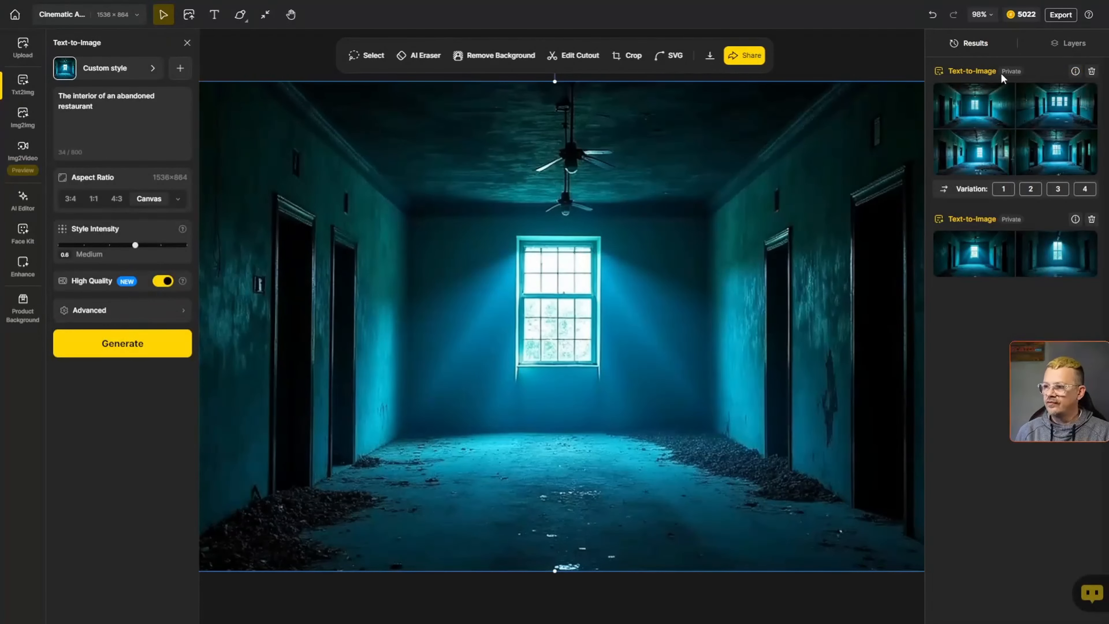
# - Preview the four newly generated restaurant interior images
pyautogui.moveTo(967, 110)
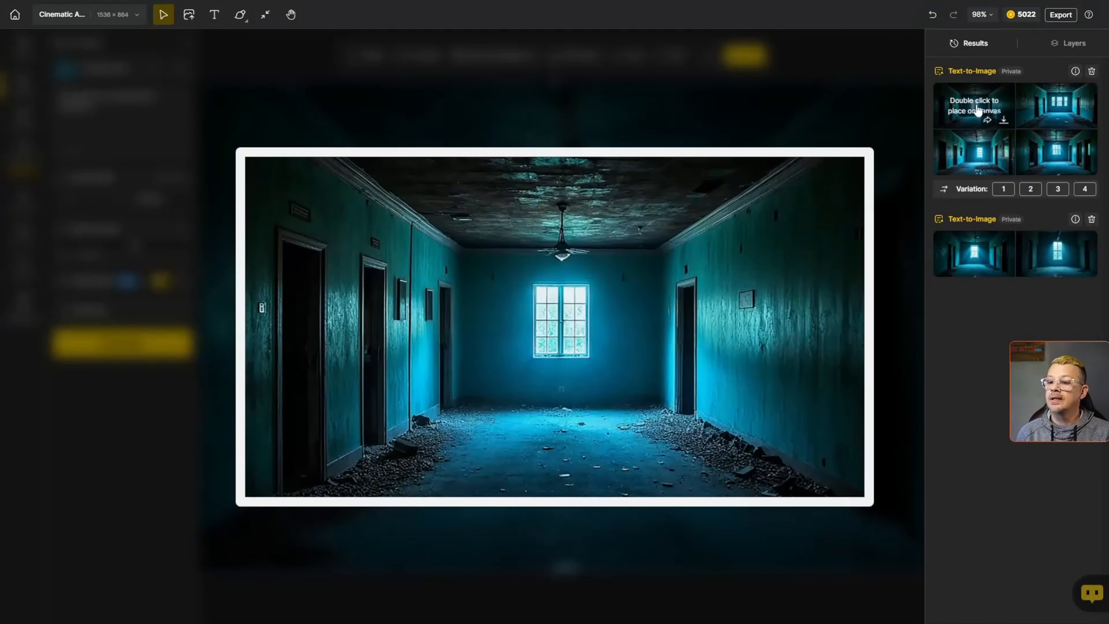
pyautogui.moveTo(1042, 115)
pyautogui.moveTo(1048, 158)
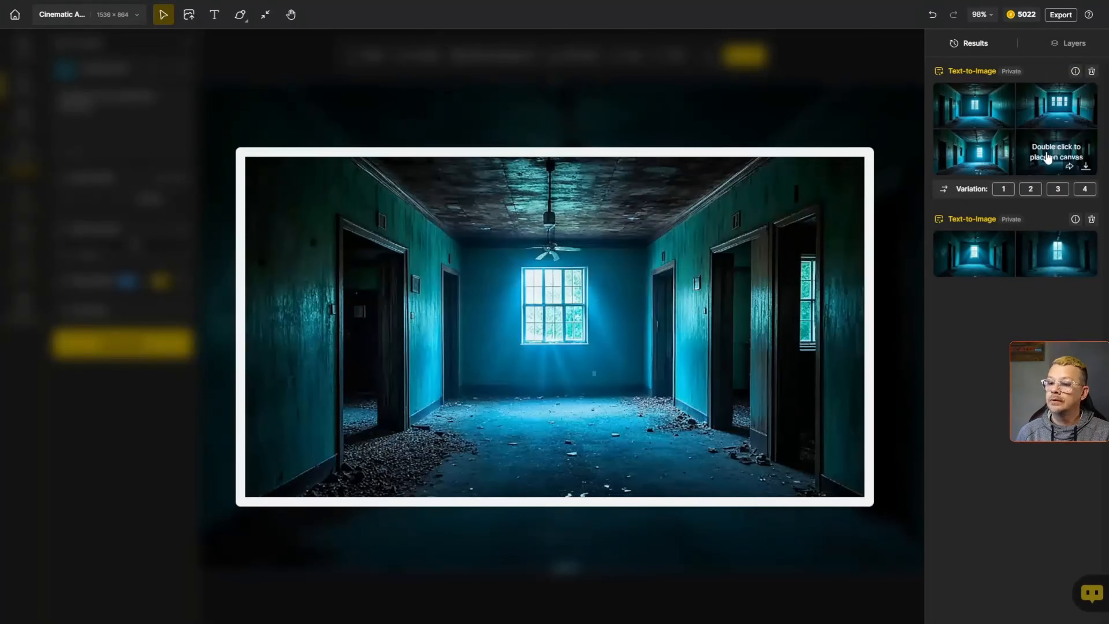
pyautogui.moveTo(989, 162)
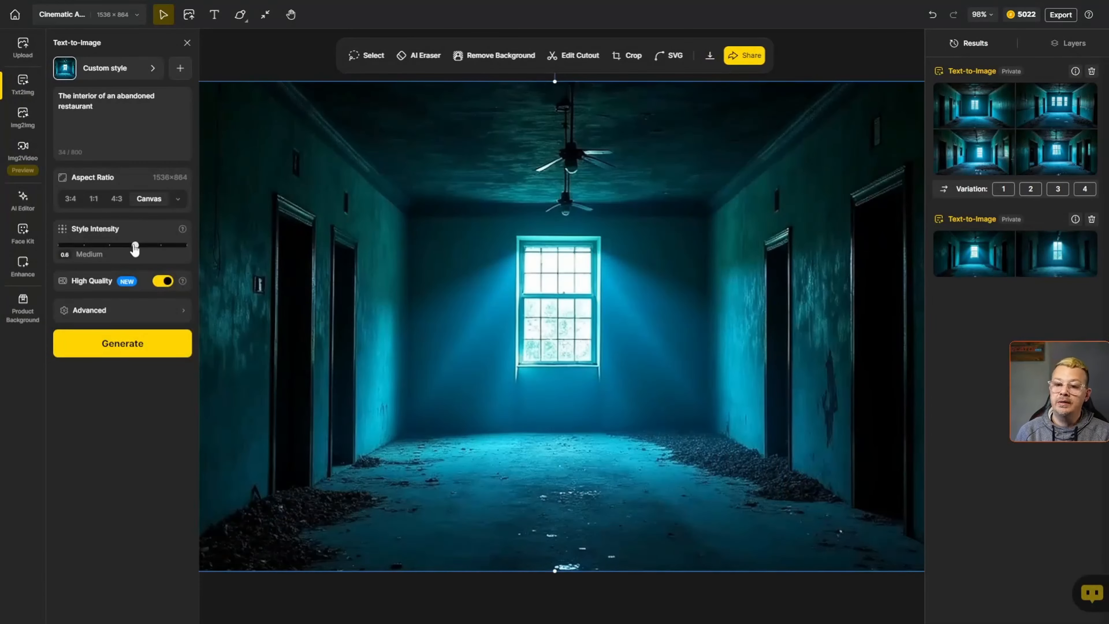
# - Lower the Style Intensity to 0.2 and generate images with the restaurant prompt
pyautogui.moveTo(135, 245); pyautogui.dragTo(90, 247)
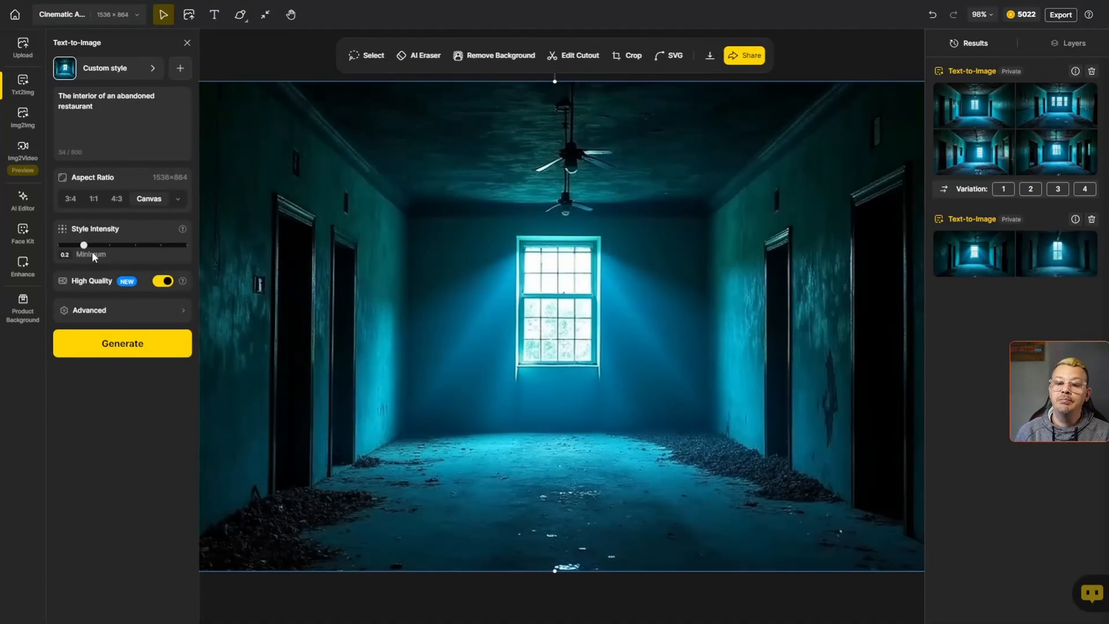
pyautogui.click(121, 344)
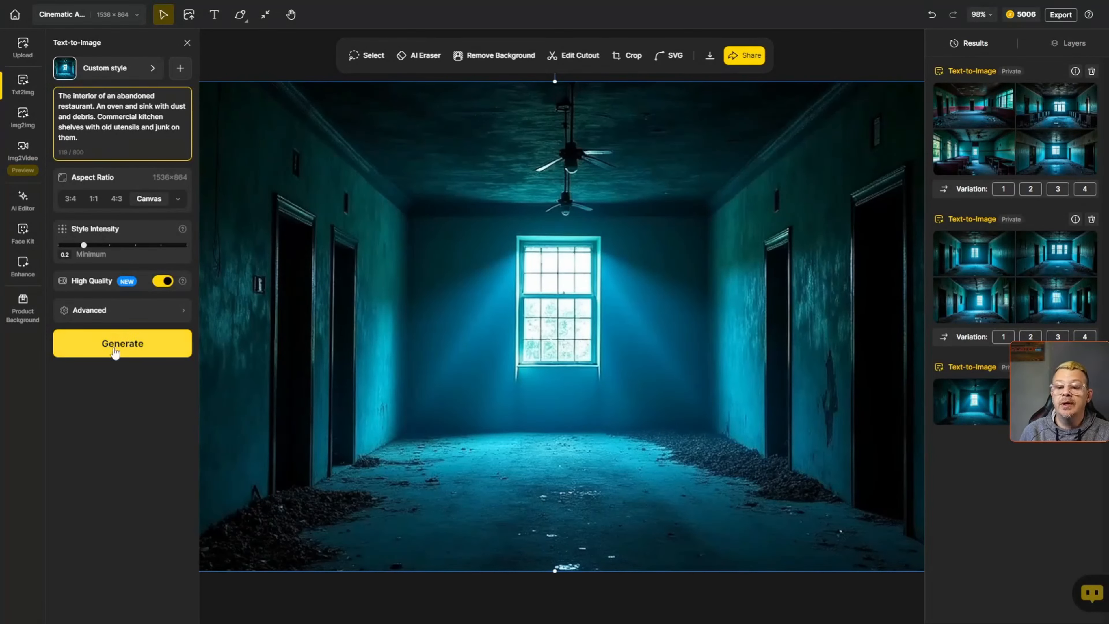
# - Generate with the prompt 'The interior of an abandoned restaurant. An oven and sink with dust and debris. Commercial kitchen shelves with old utensils and junk on them.' and preview the results
pyautogui.click(116, 350)
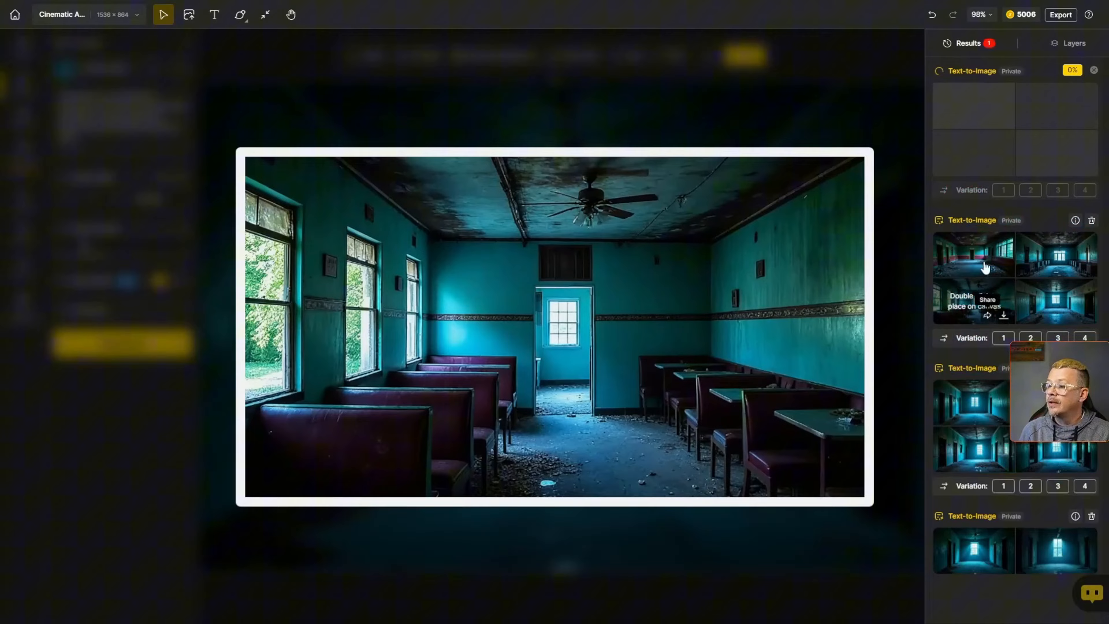
pyautogui.moveTo(972, 258)
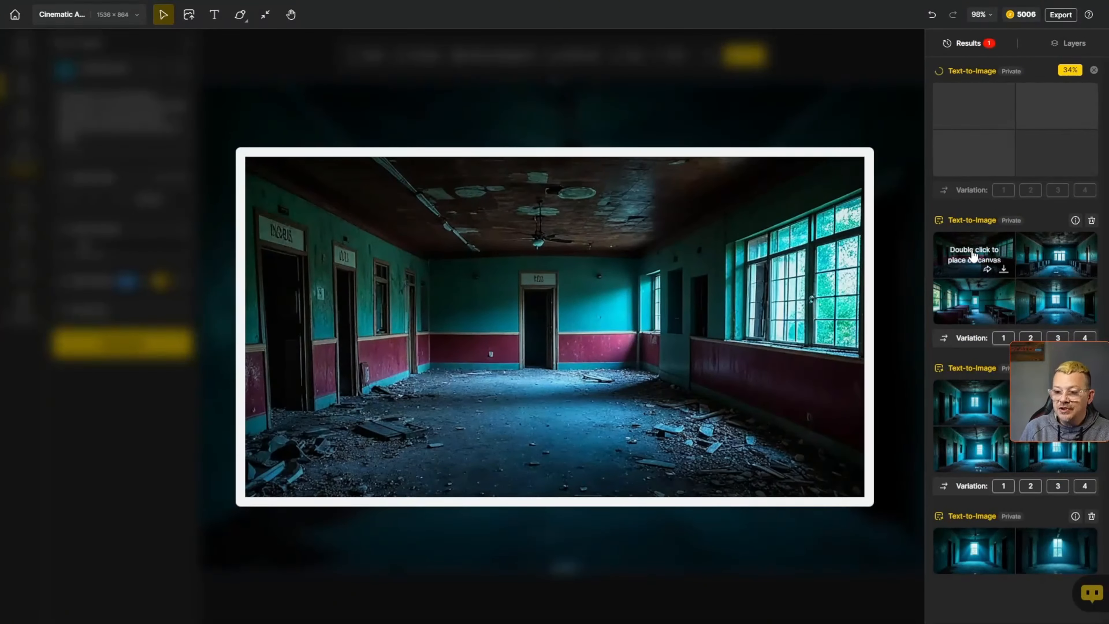
pyautogui.moveTo(1042, 258)
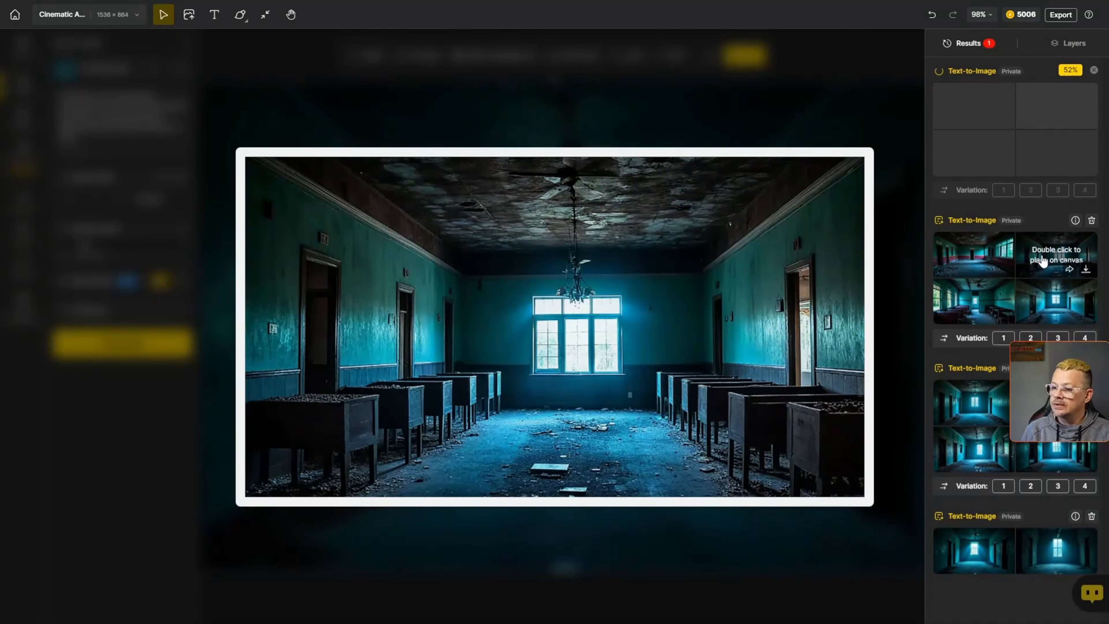
pyautogui.moveTo(983, 300)
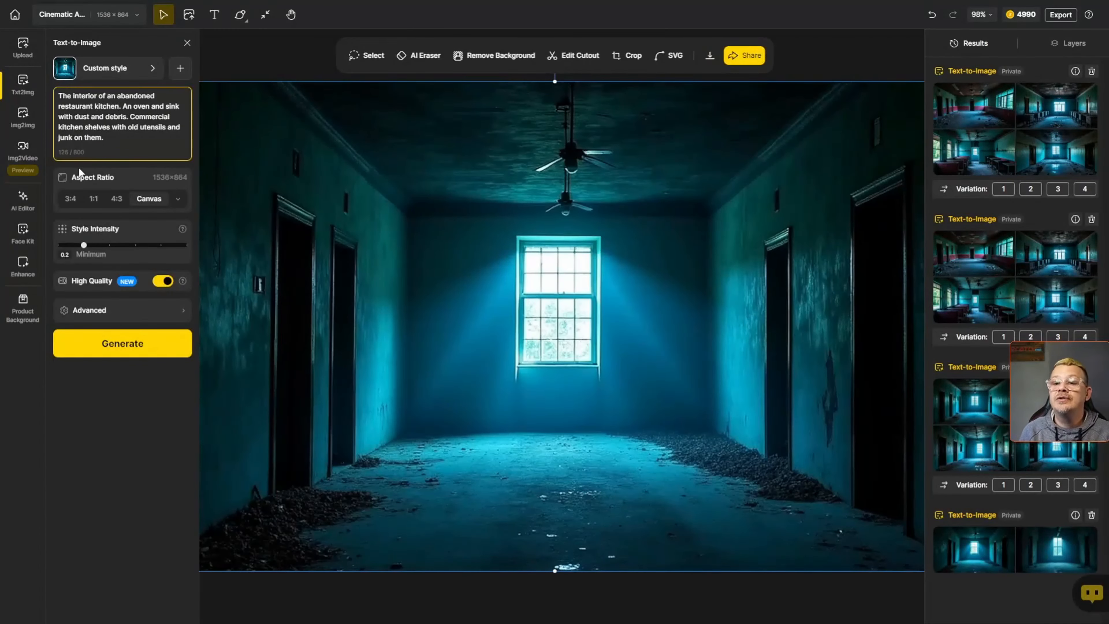
# - Generate the 'abandoned restaurant kitchen' prompt at 0.2 intensity, then set Style Intensity to 0 and generate again
pyautogui.click(127, 343)
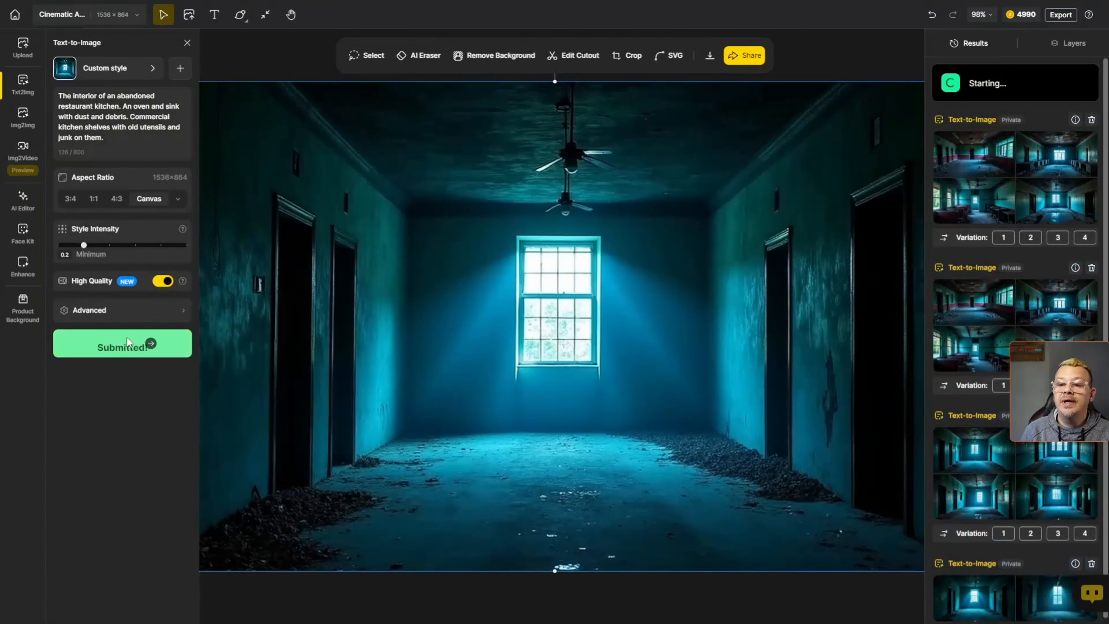
pyautogui.moveTo(84, 245); pyautogui.dragTo(61, 249)
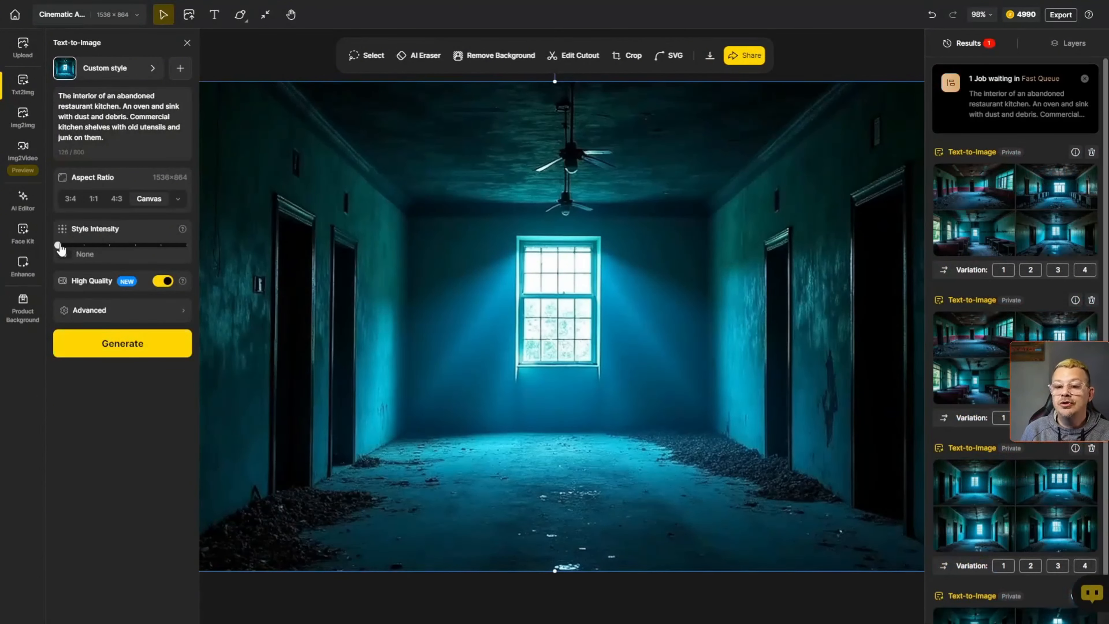
pyautogui.click(114, 343)
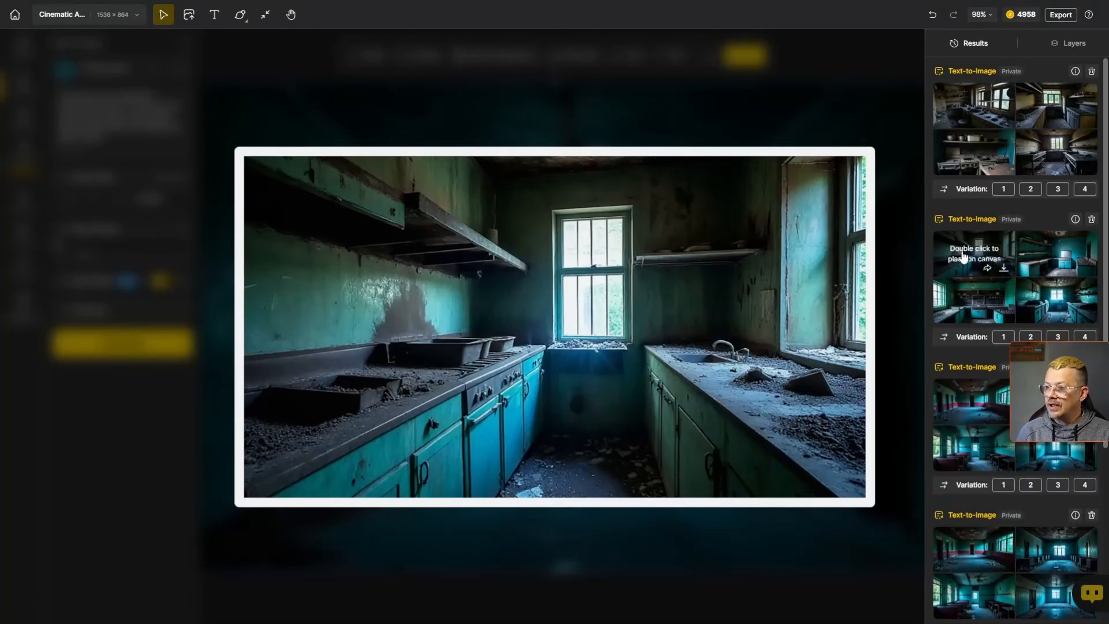
# - Preview the newly generated kitchen images in the results list
pyautogui.moveTo(963, 255)
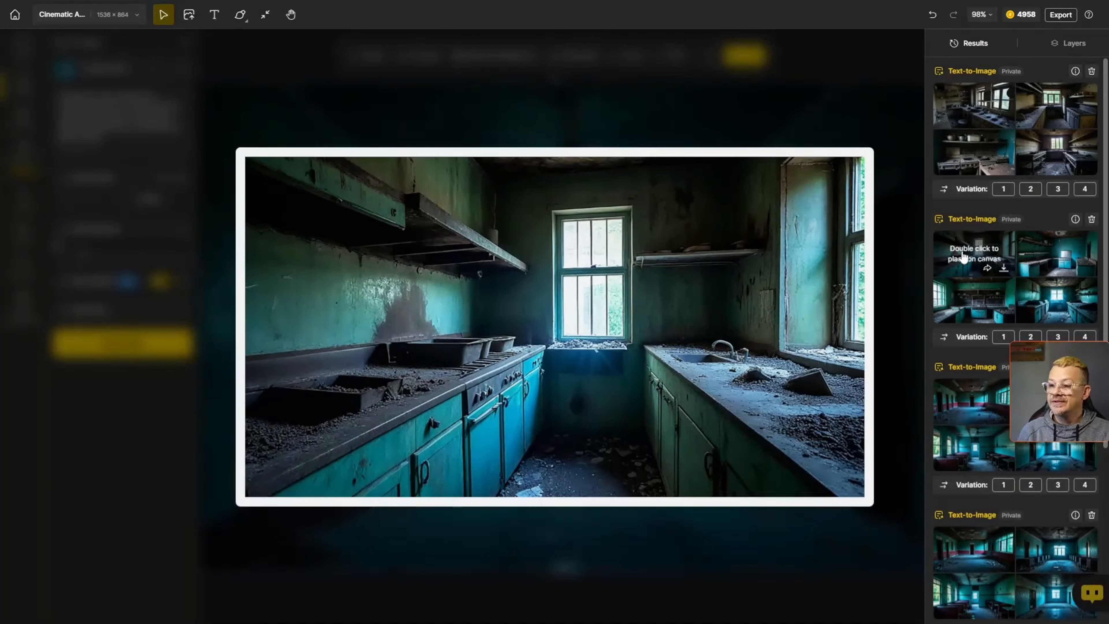
pyautogui.moveTo(1050, 255)
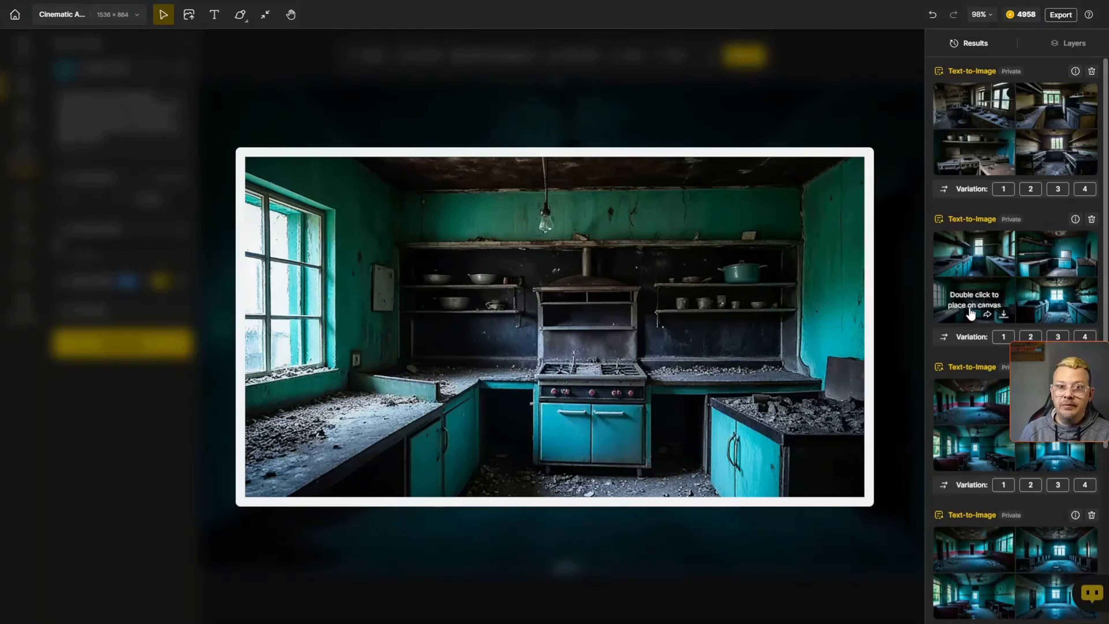
pyautogui.doubleClick(970, 267)
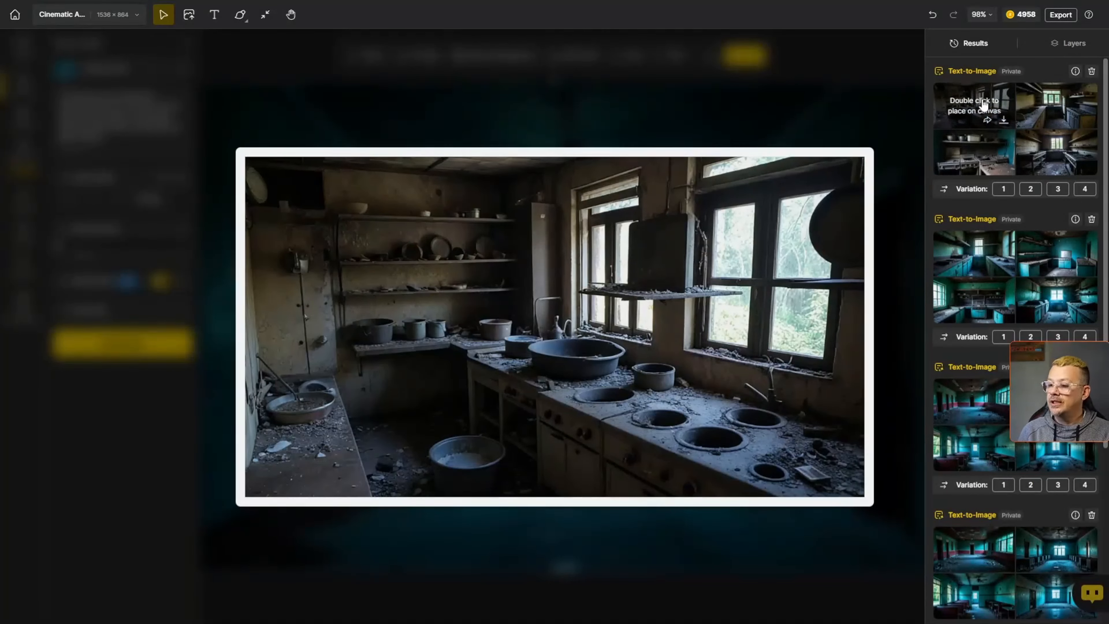
pyautogui.doubleClick(1044, 114)
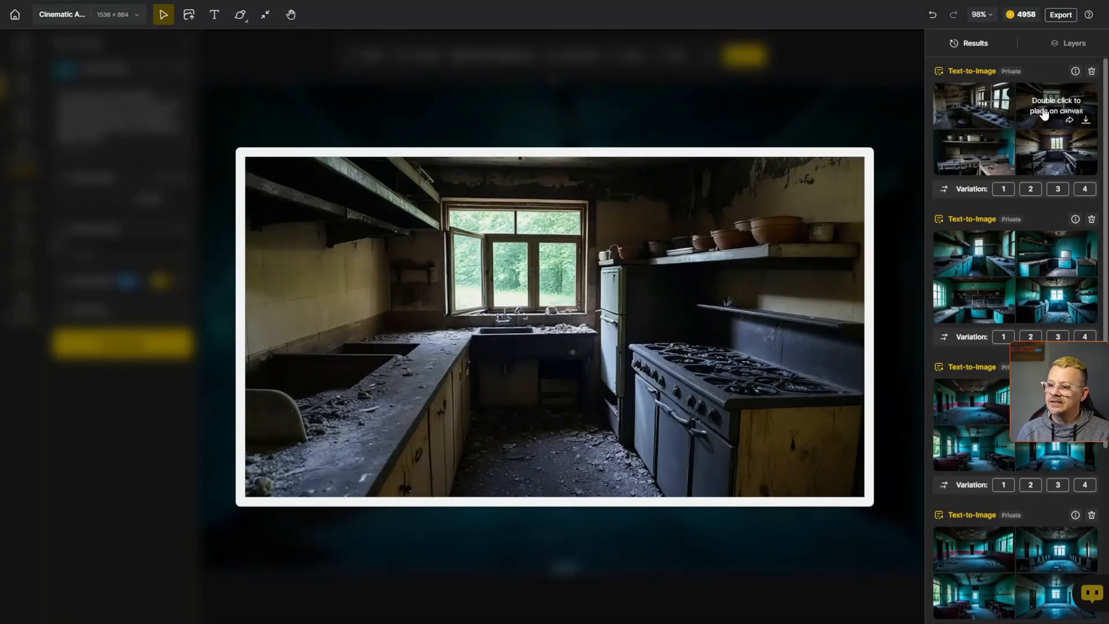
pyautogui.doubleClick(1047, 145)
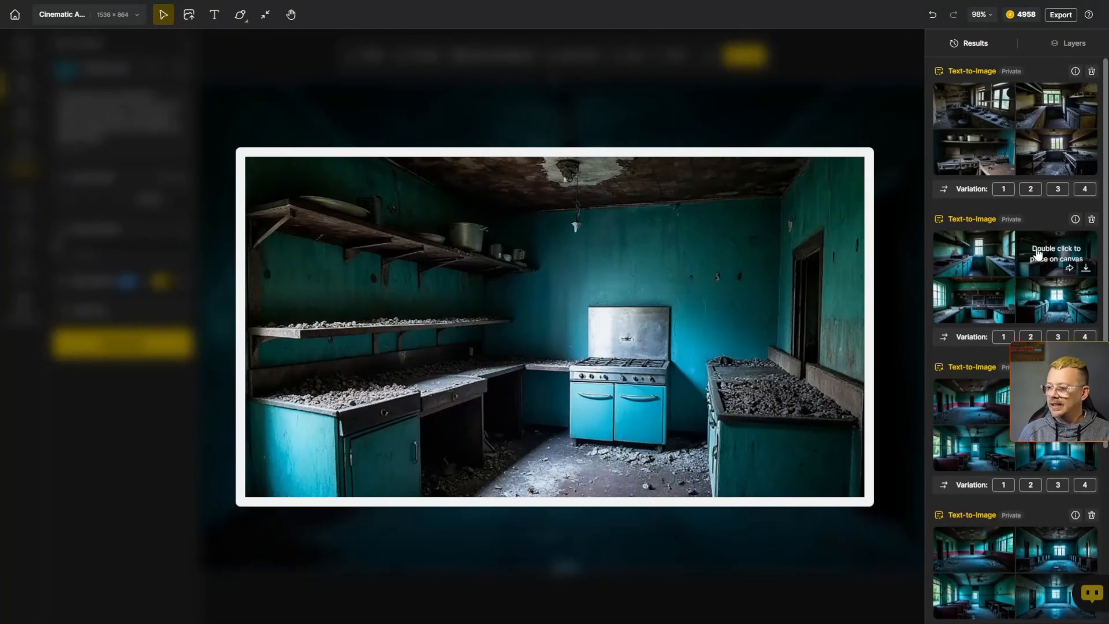
# - Generate images from the detailed 'A hauntingly desolate abandoned restaurant kitchen, frozen in time…' prompt at 0.6 intensity
pyautogui.scroll(-4, 1038, 253)
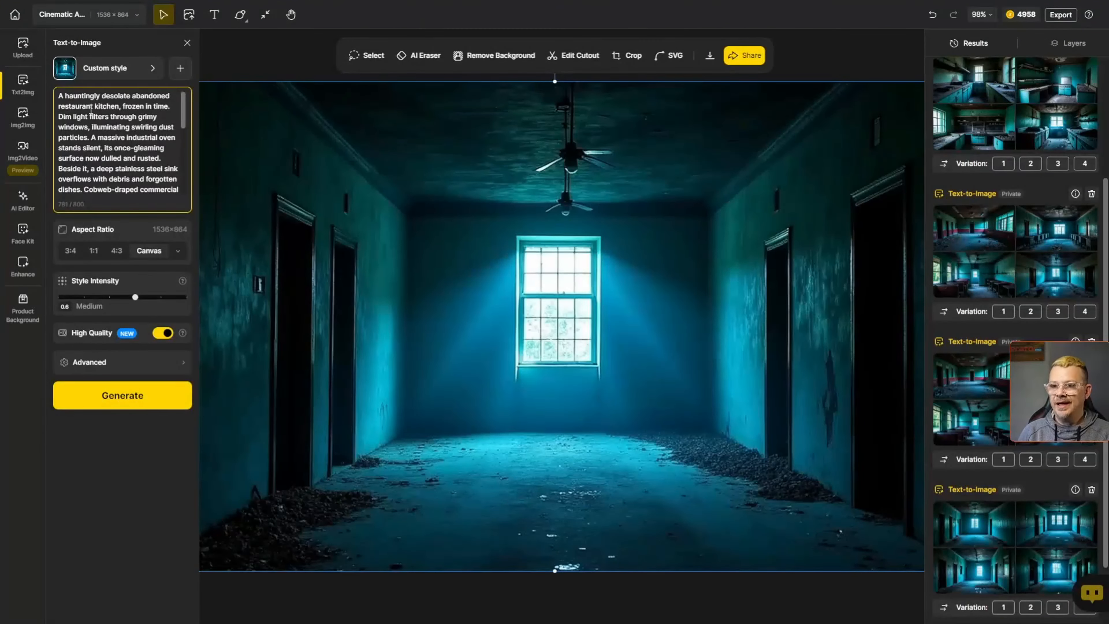
pyautogui.scroll(-3, 119, 142)
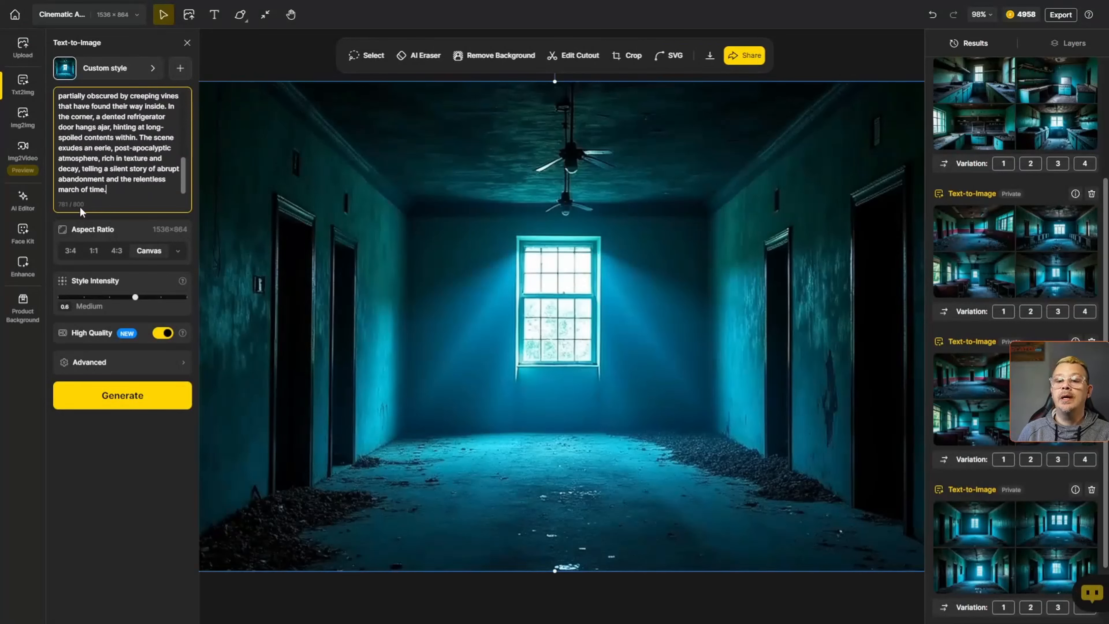
pyautogui.scroll(5, 145, 148)
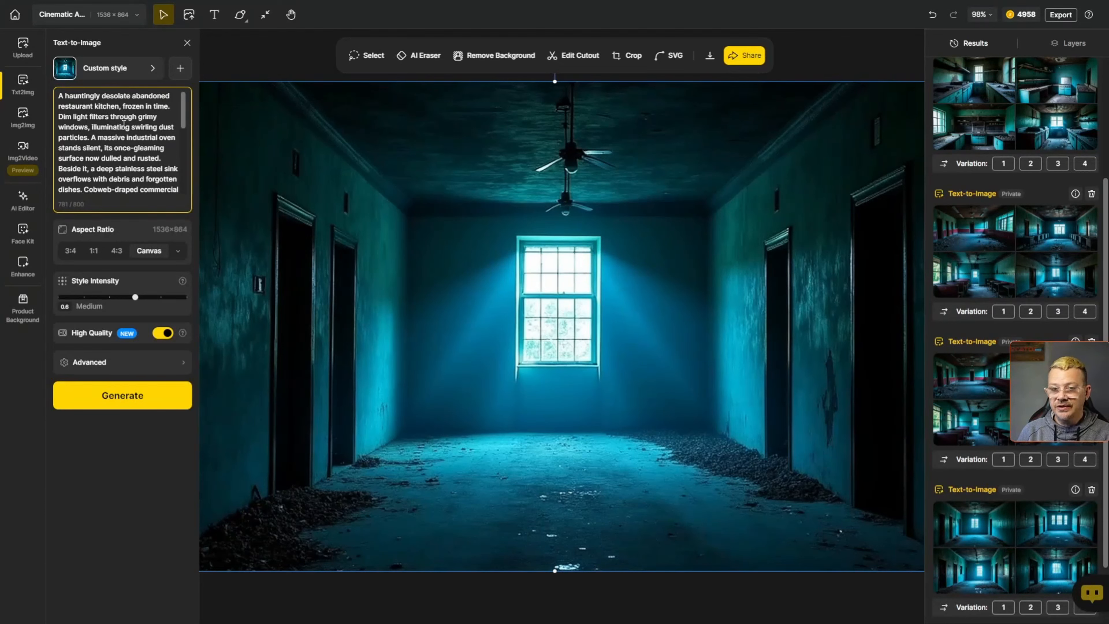
pyautogui.click(137, 405)
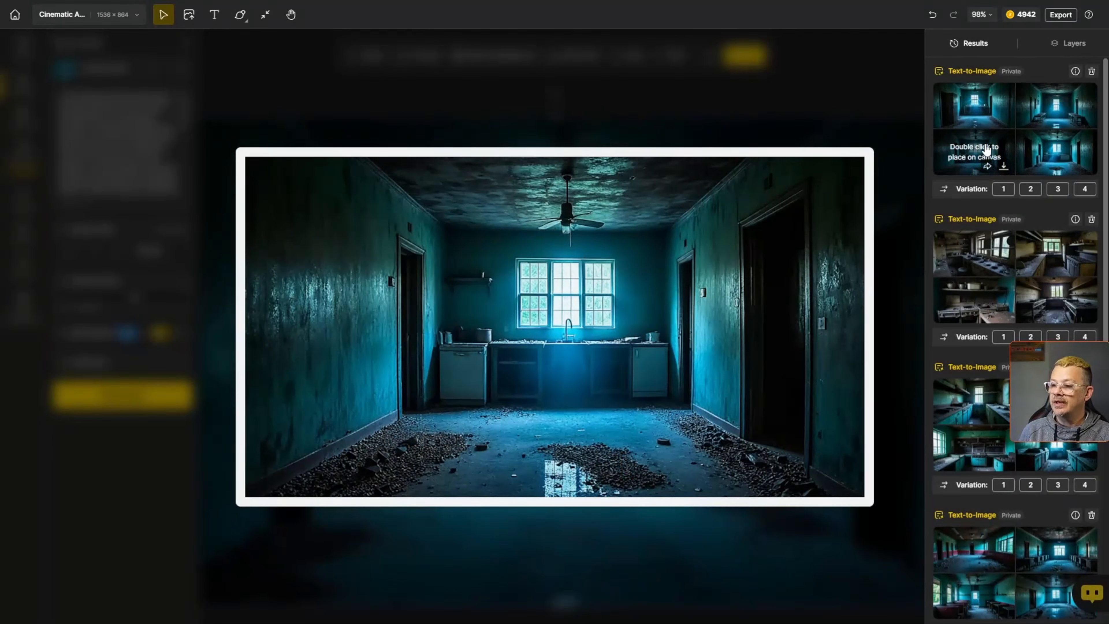
# - Generate the detailed kitchen prompt again with Style Intensity at 0.4
pyautogui.doubleClick(935, 101)
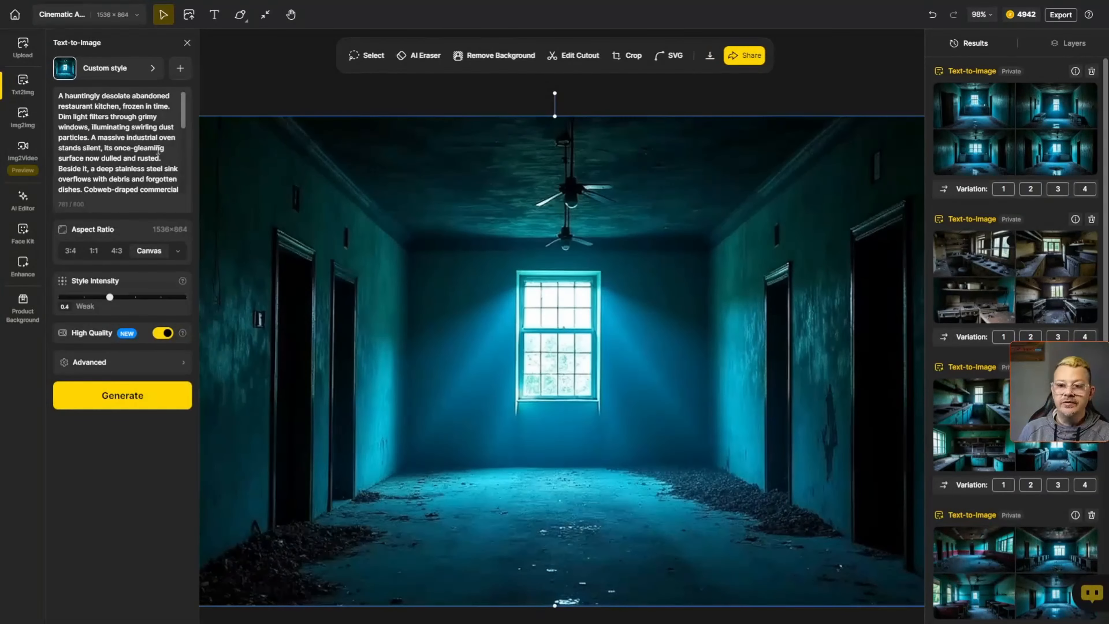
pyautogui.scroll(-5, 133, 142)
pyautogui.scroll(5, 133, 142)
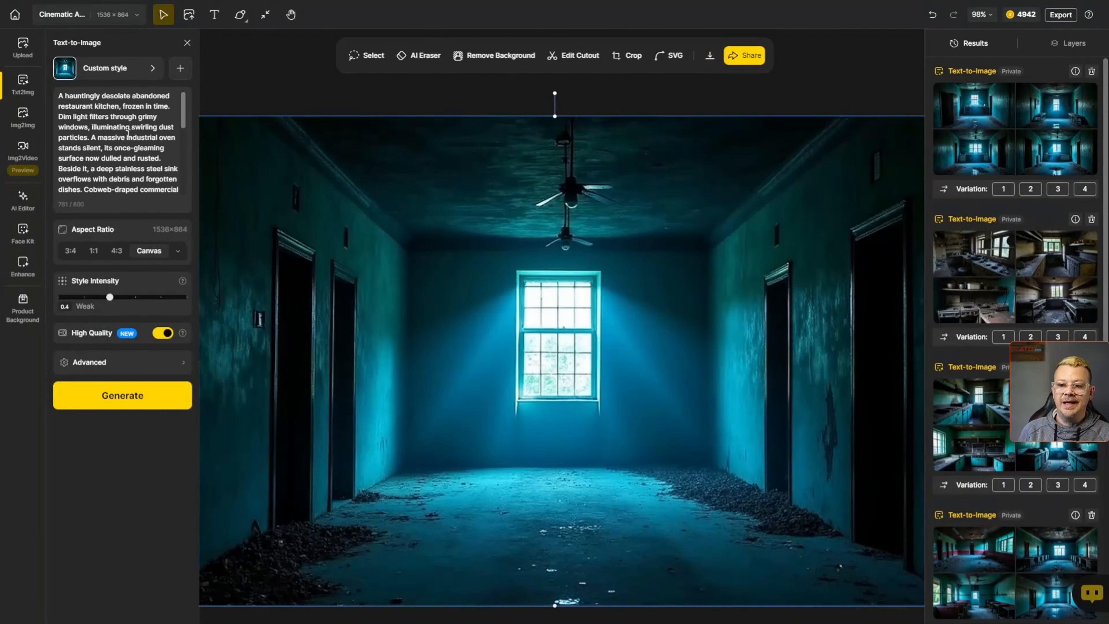
pyautogui.click(129, 414)
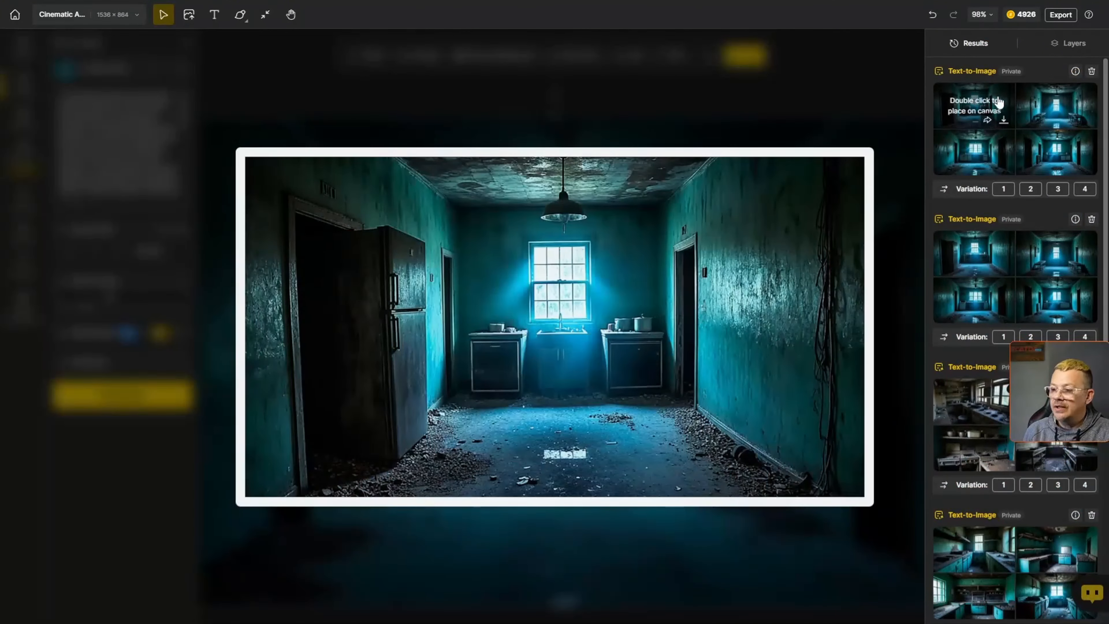
# - Preview the kitchen images generated at 0.4 intensity
pyautogui.moveTo(1070, 106)
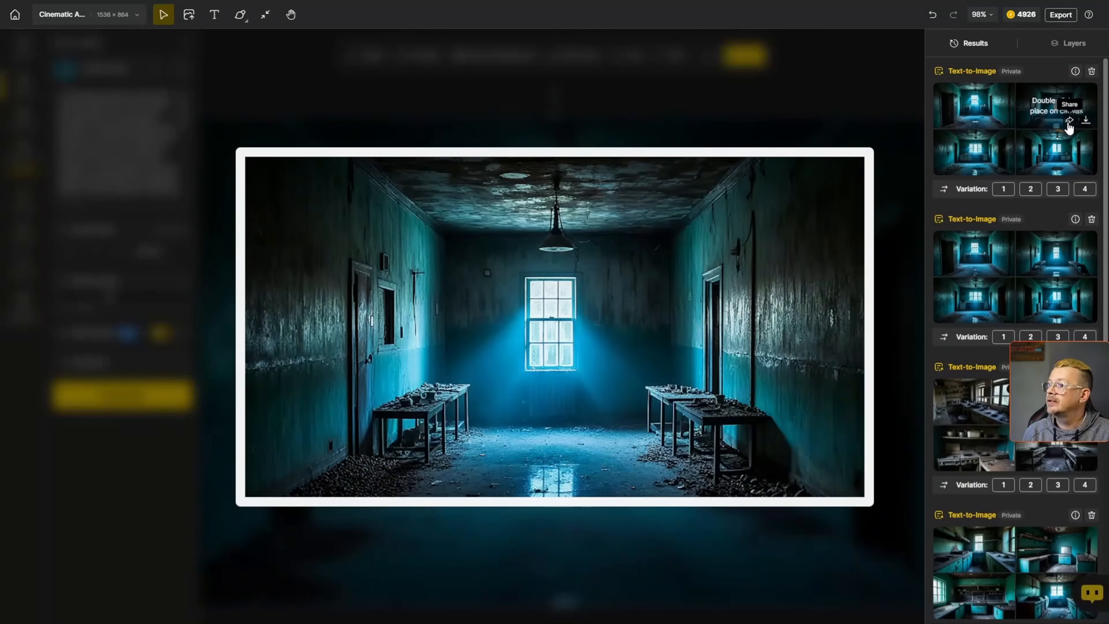
pyautogui.moveTo(1008, 149)
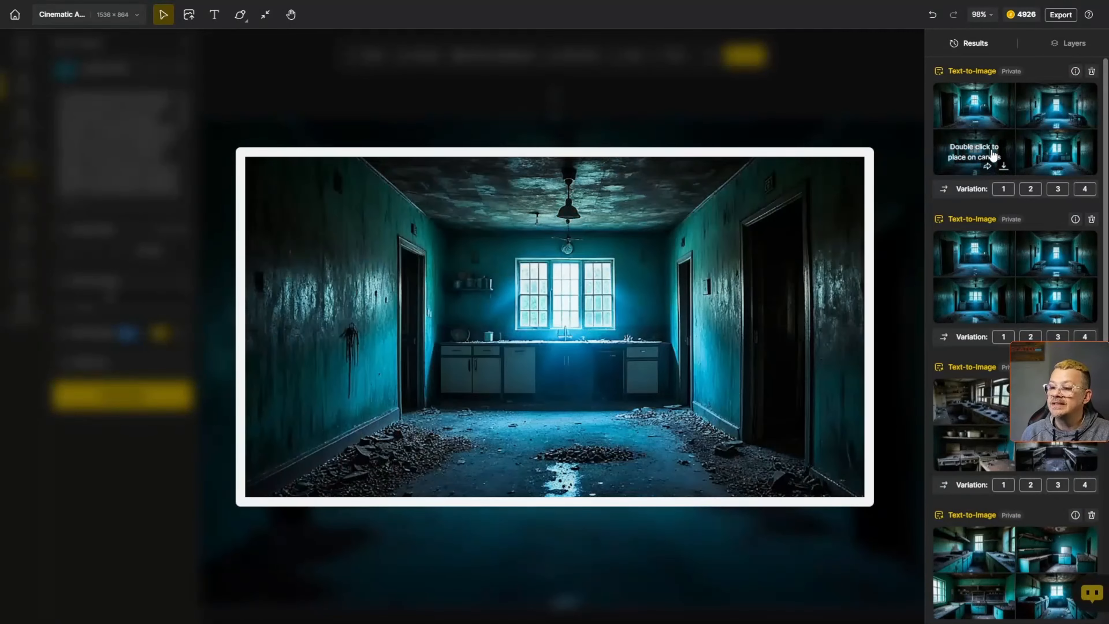
pyautogui.moveTo(995, 115)
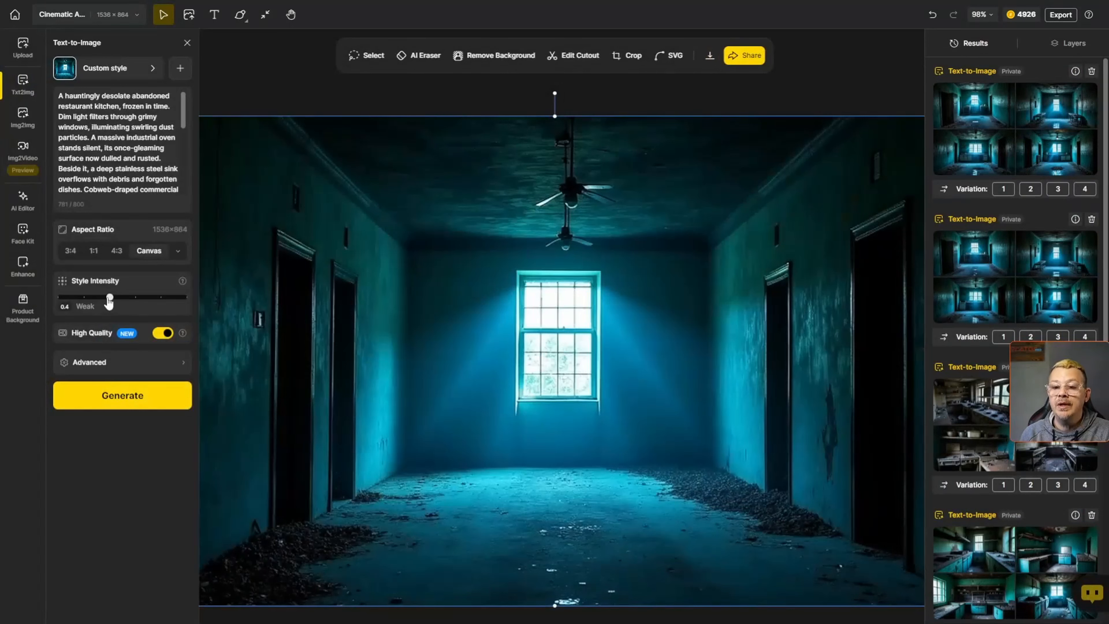
# - Set Style Intensity to 0.2 and generate the detailed kitchen prompt again
pyautogui.moveTo(110, 301); pyautogui.dragTo(83, 302)
pyautogui.click(113, 393)
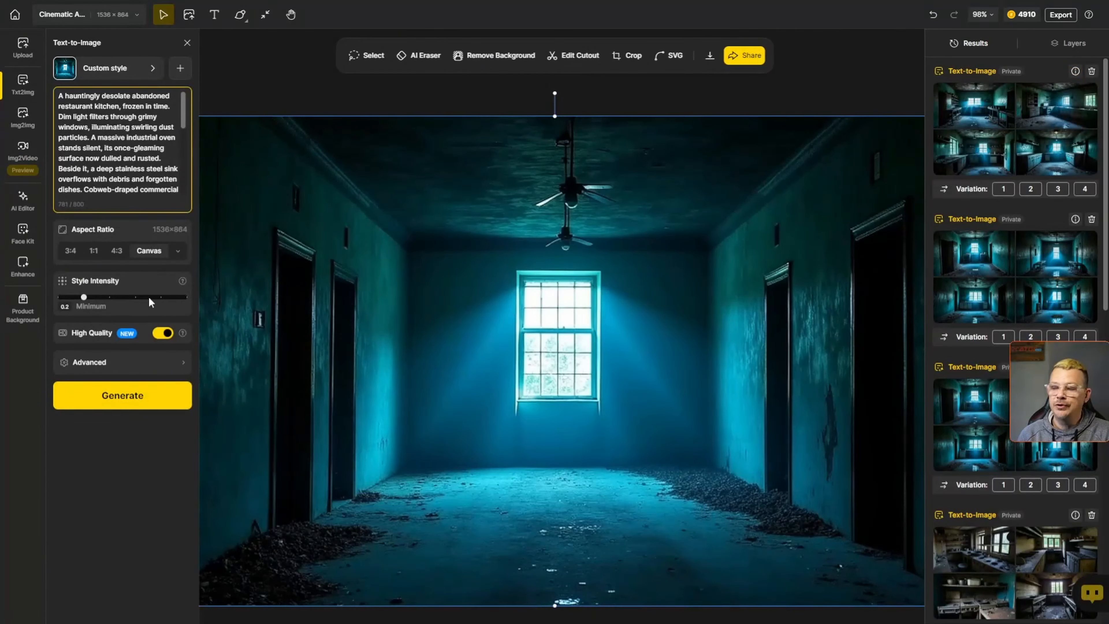
pyautogui.moveTo(985, 111)
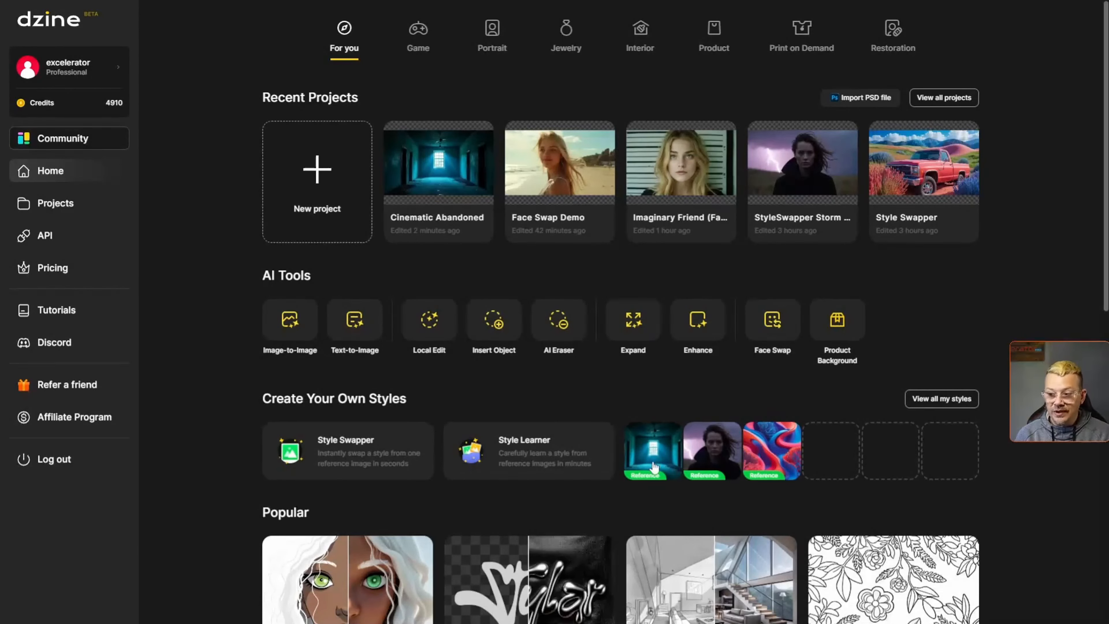
# - Try to start a project from the storm portrait custom style on the home page
pyautogui.click(716, 458)
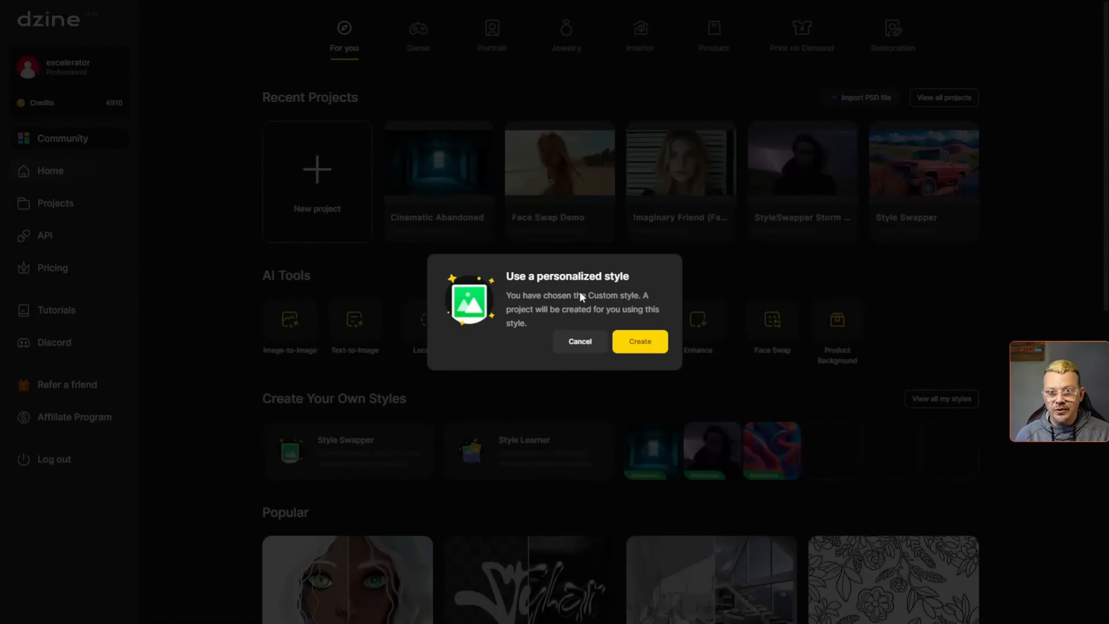
pyautogui.click(643, 342)
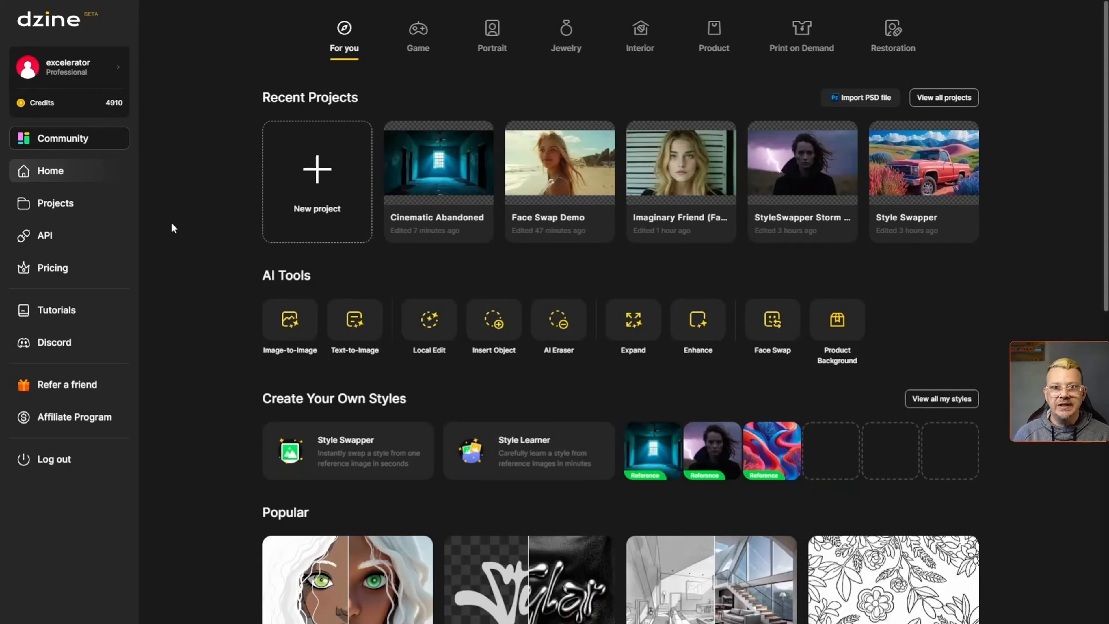
# - Create a new project with a 16:9 canvas and add the stormy portrait image to it
pyautogui.click(315, 177)
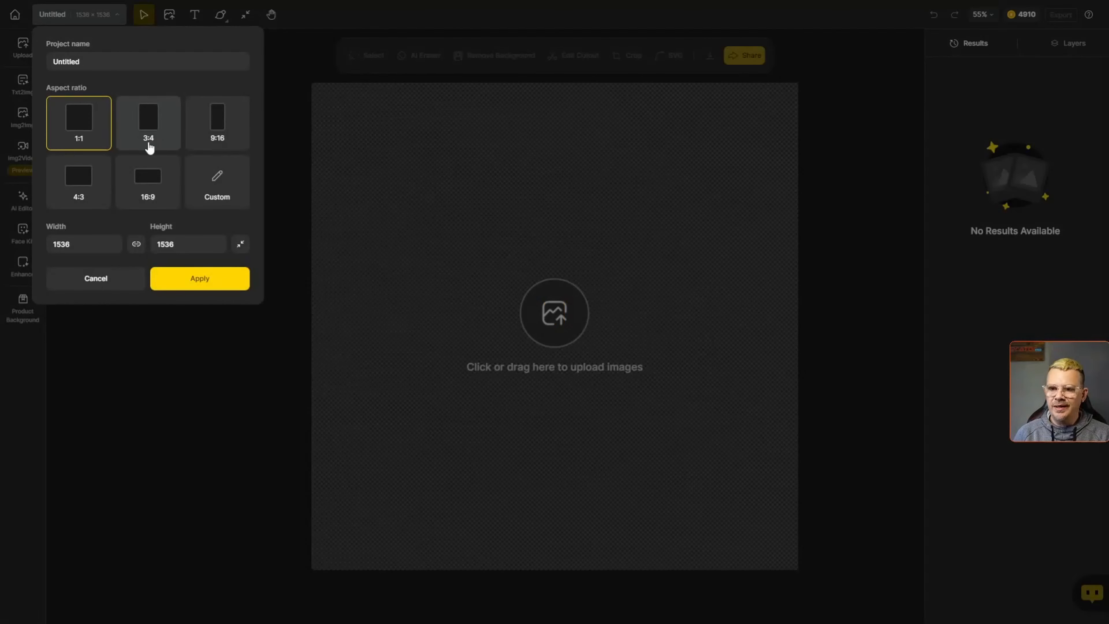
pyautogui.click(165, 190)
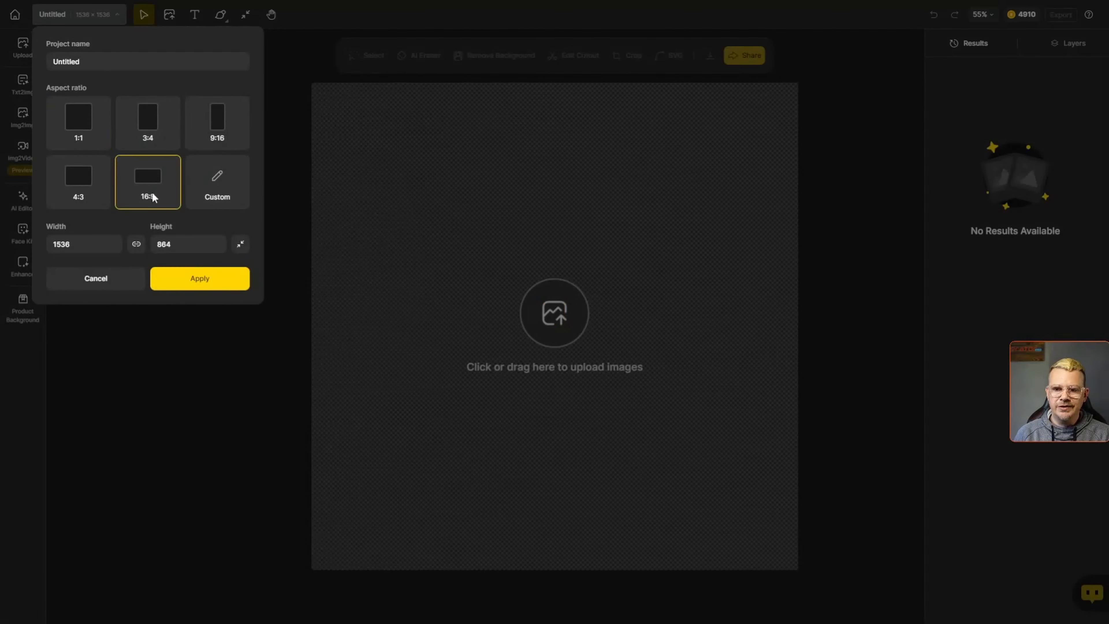
pyautogui.click(205, 282)
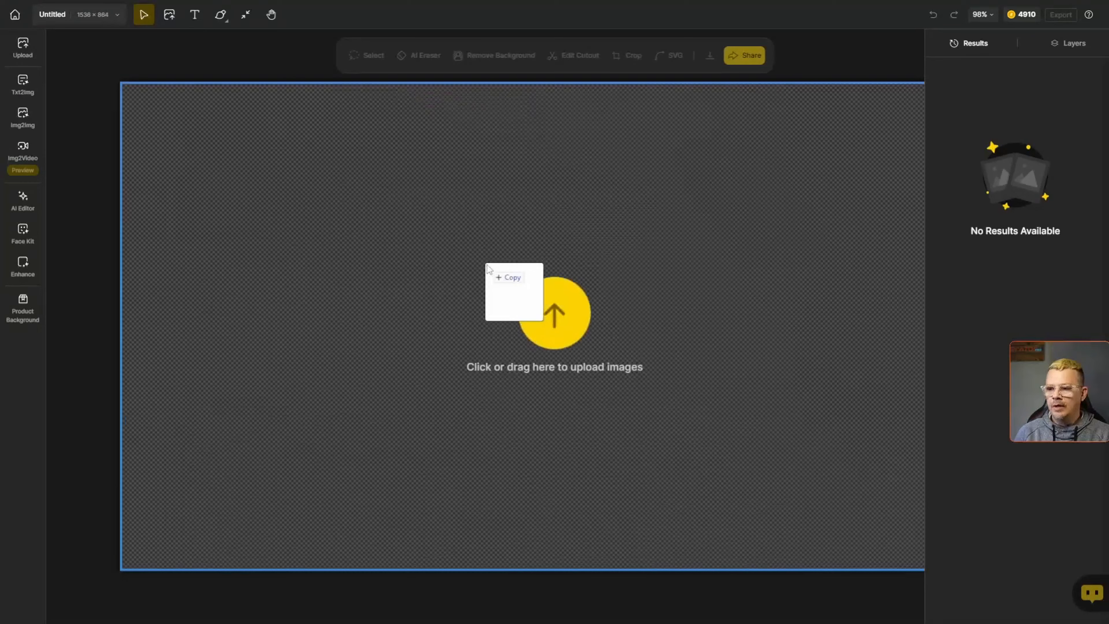
pyautogui.moveTo(493, 270); pyautogui.dragTo(493, 270)
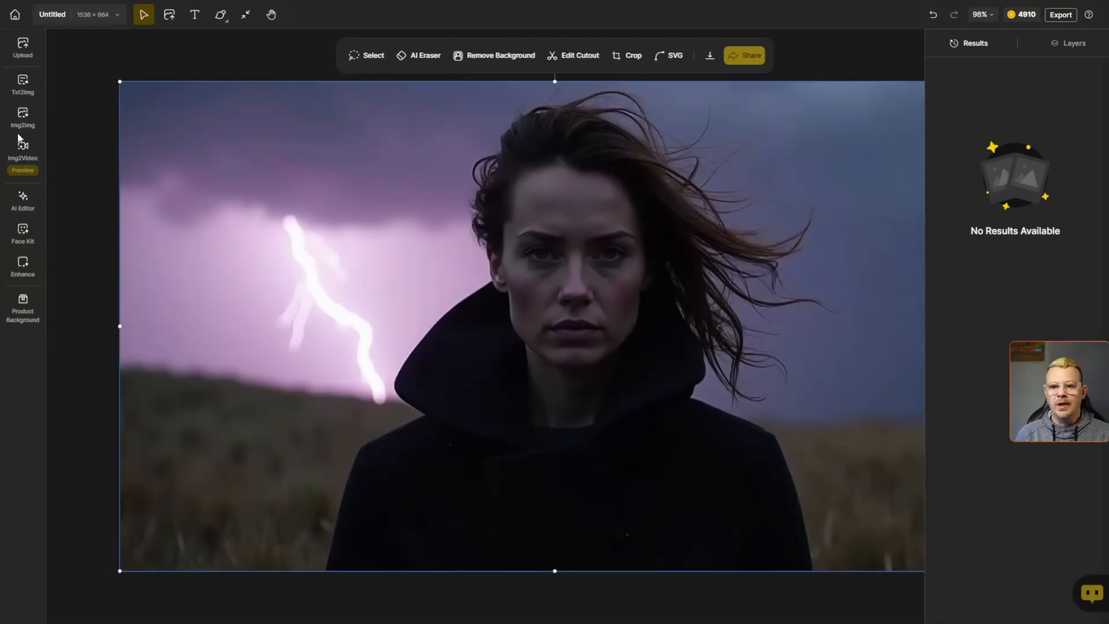
# - Open Image-to-Image on the storm portrait and keep No Style V2 as the style
pyautogui.moveTo(25, 127)
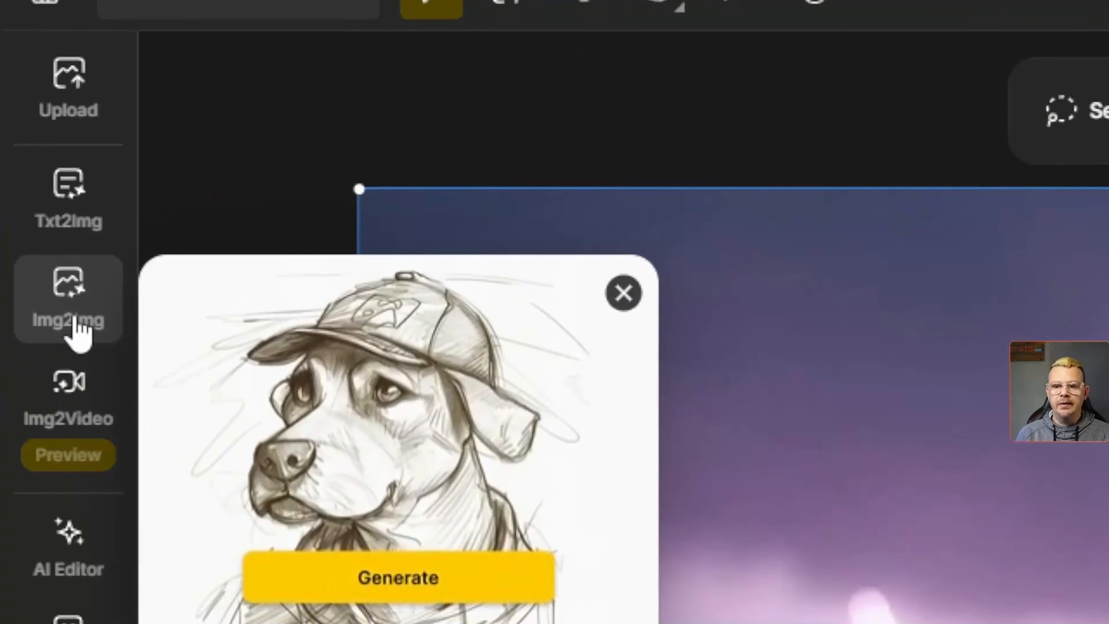
pyautogui.click(77, 333)
pyautogui.click(379, 313)
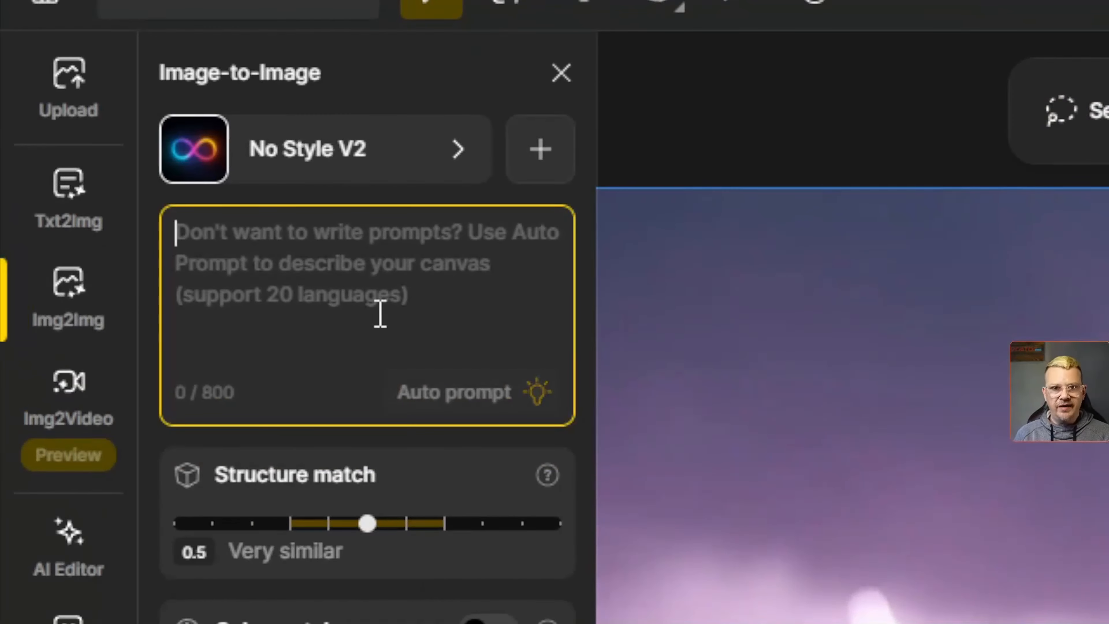
pyautogui.click(352, 151)
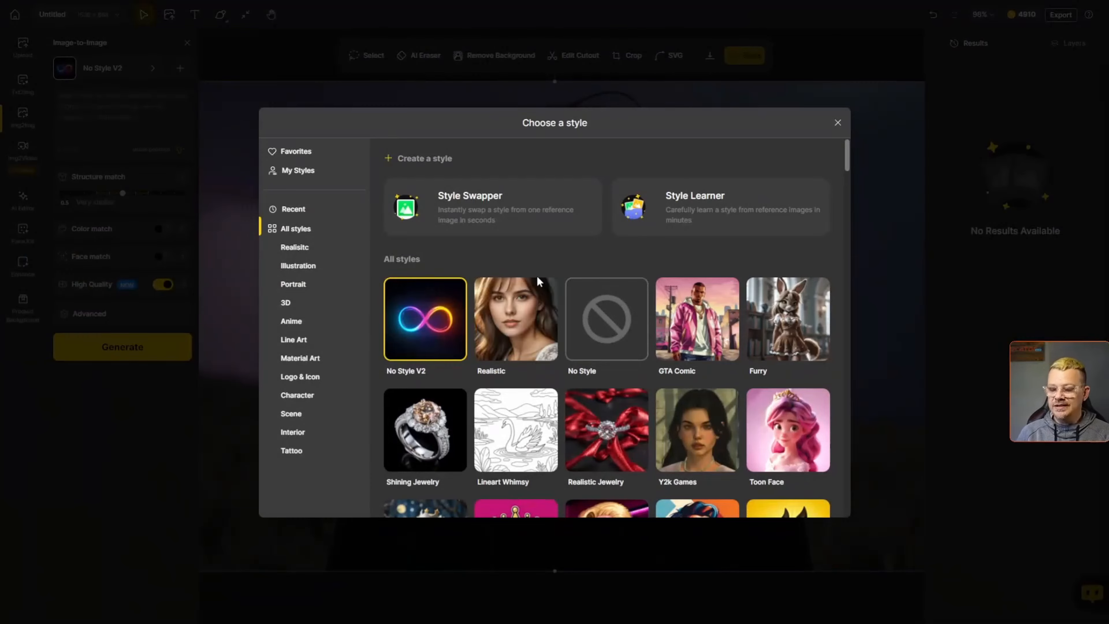
pyautogui.click(431, 323)
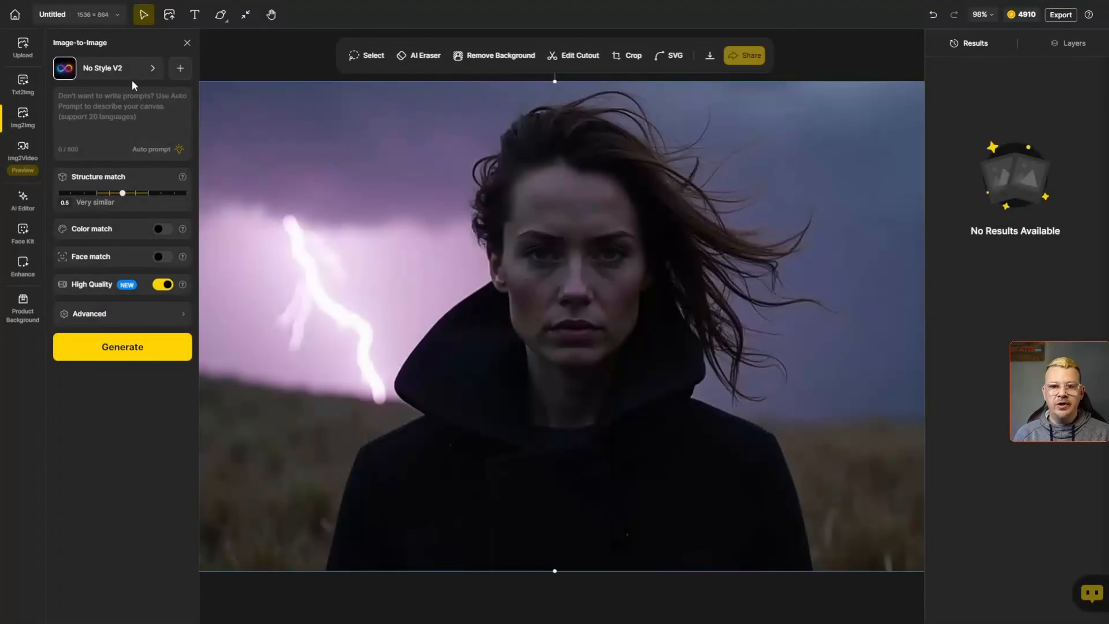
# - Paste the prompt "A man wearing a black coat stands smiling as lightning flashes behind him in a stormy sky." and set Structure match to 0.3
pyautogui.click(136, 121)
pyautogui.write('A man wearing a black coat stands smiling as lightning flashes behind him in a stormy sky.')
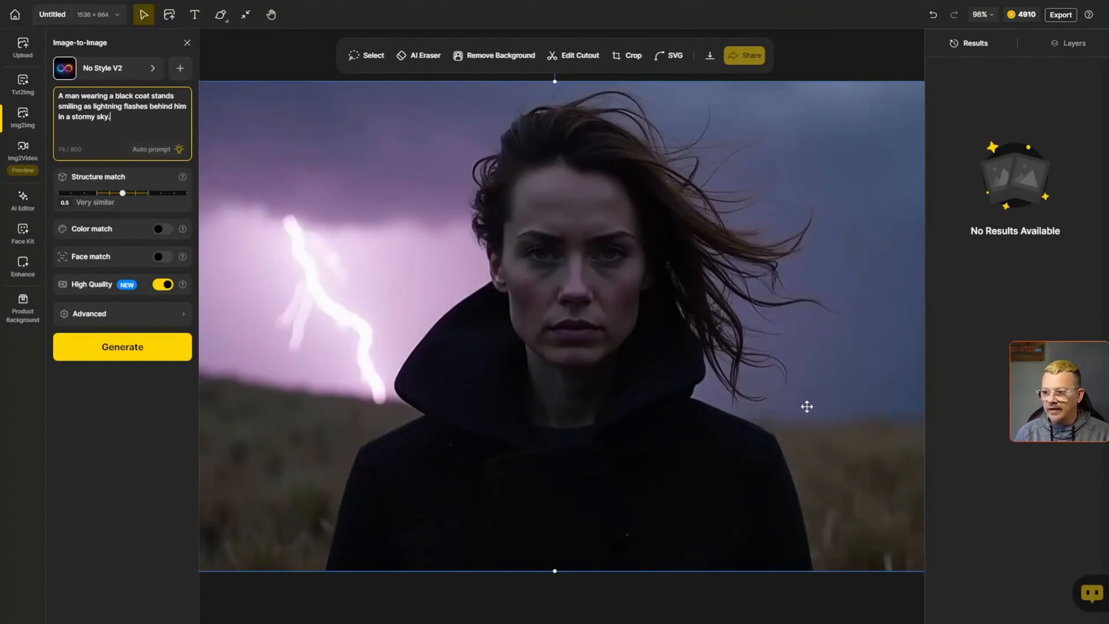
pyautogui.click(122, 193)
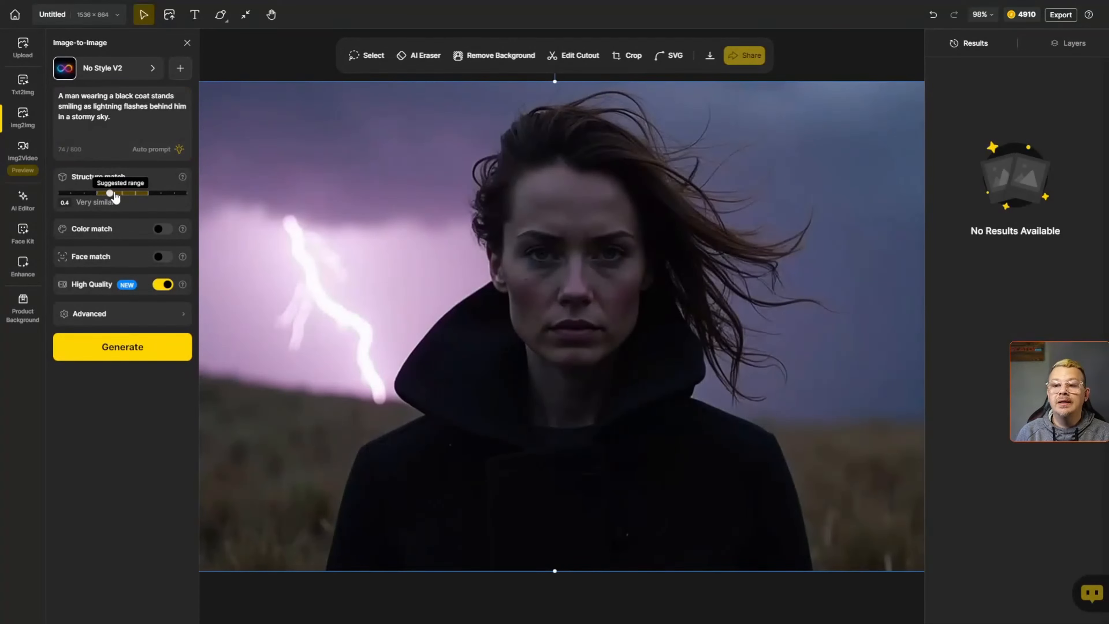
pyautogui.moveTo(123, 199); pyautogui.dragTo(99, 200)
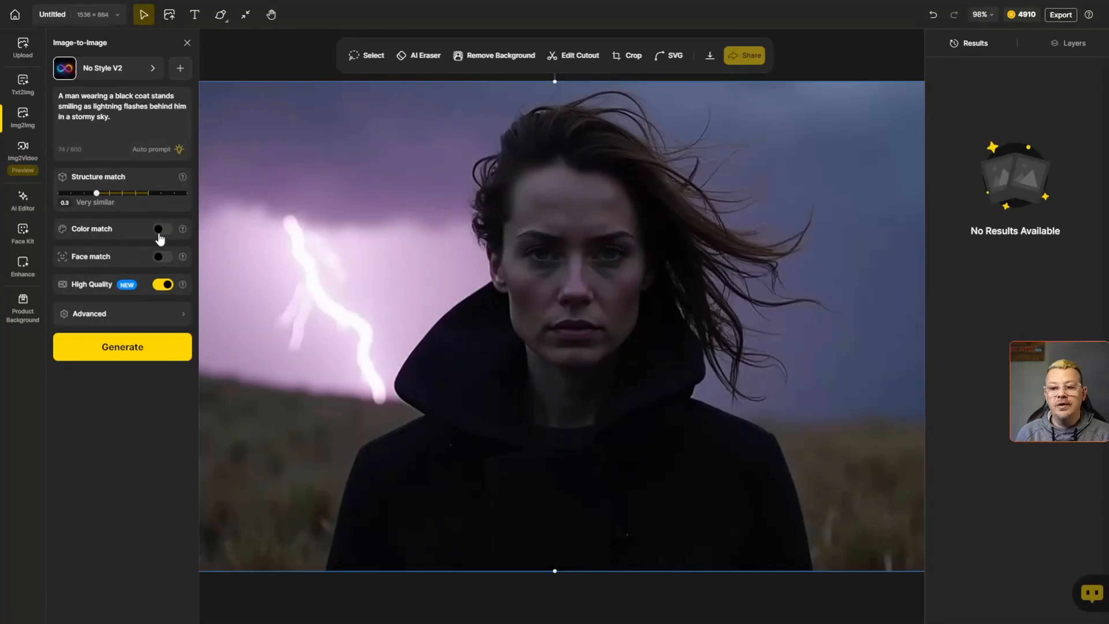
# - Turn on Color match and generate the image-to-image results
pyautogui.click(159, 236)
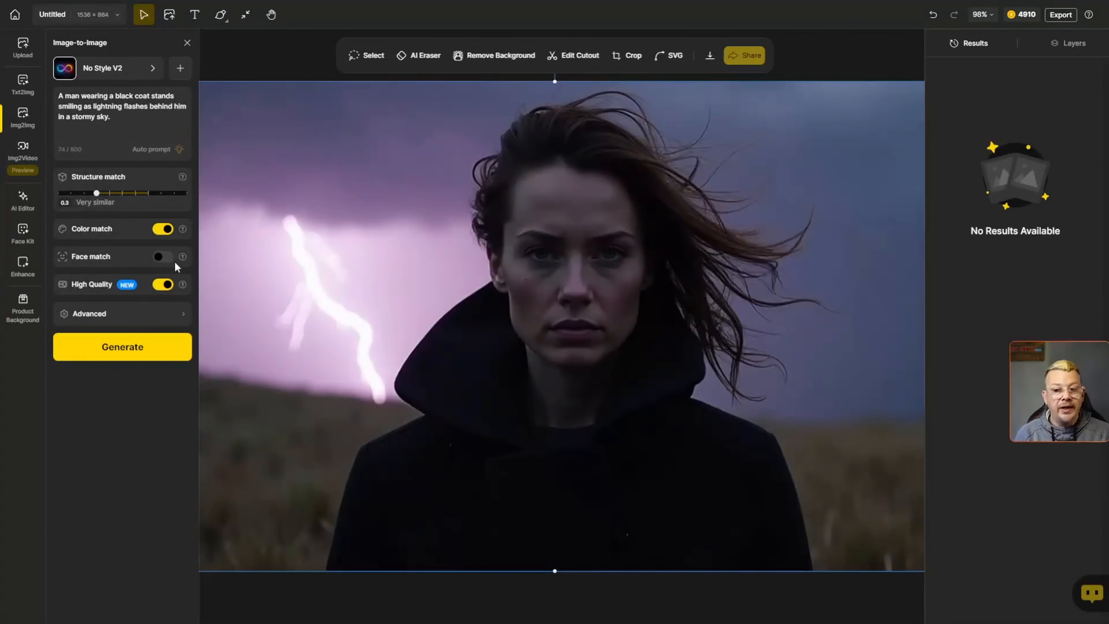
pyautogui.moveTo(181, 260)
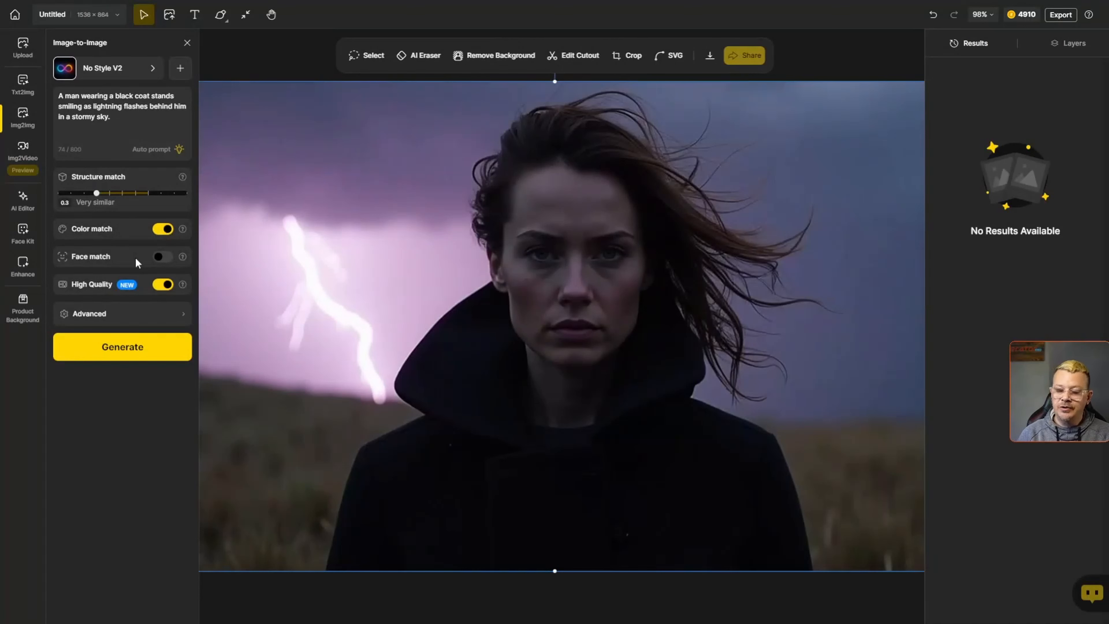
pyautogui.click(118, 352)
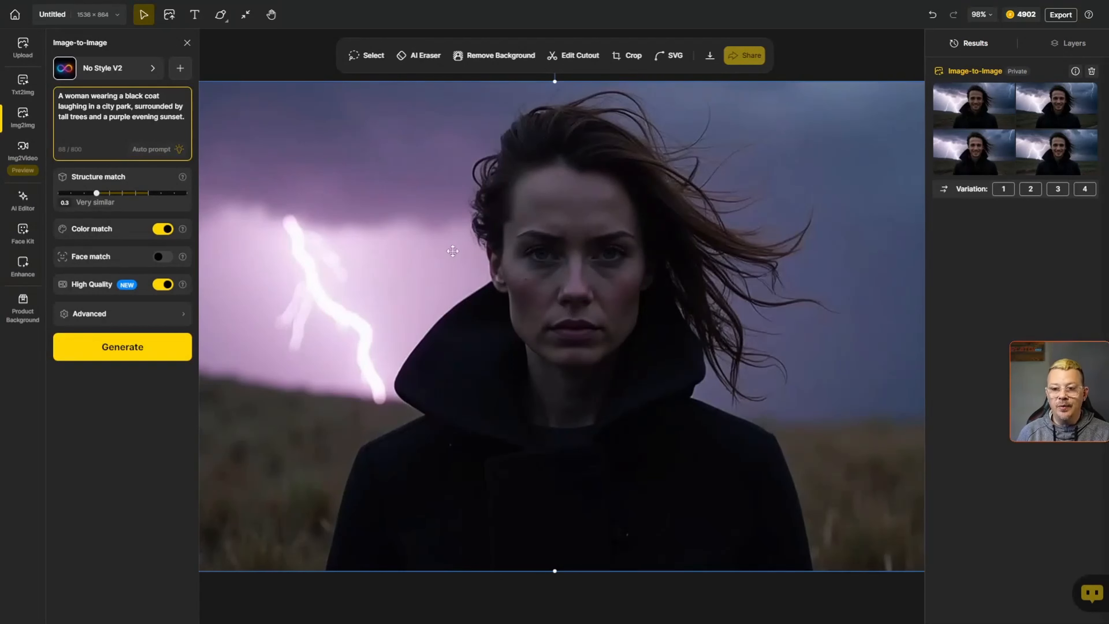
# - Turn on Face match and generate with the prompt about a woman laughing in a city park at purple sunset
pyautogui.click(169, 261)
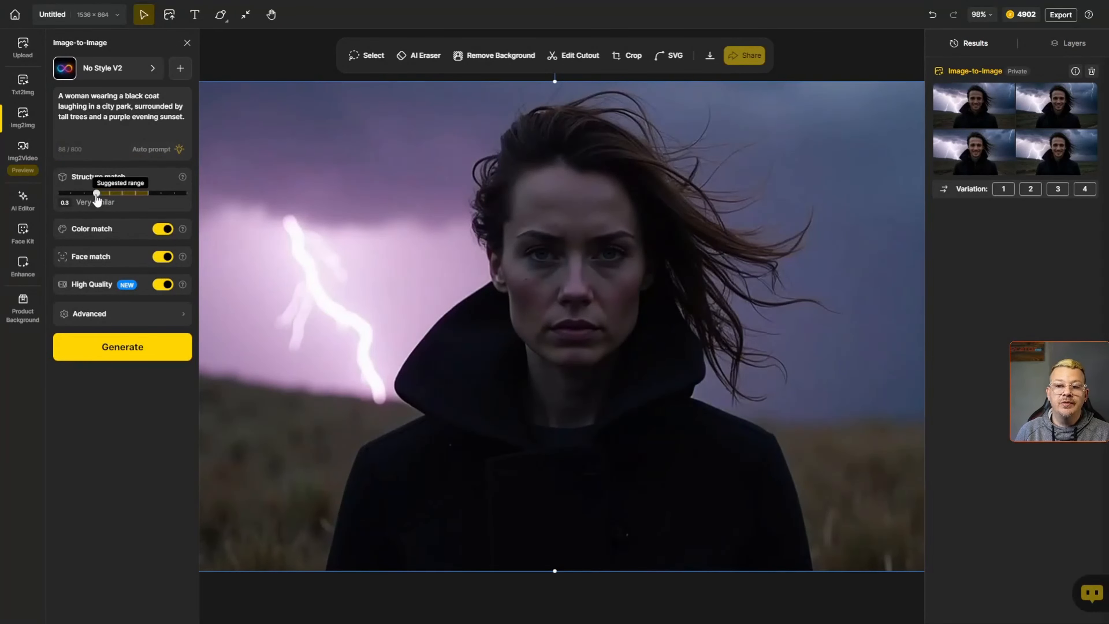
pyautogui.moveTo(97, 193)
pyautogui.mouseDown()
pyautogui.moveTo(148, 193)
pyautogui.moveTo(97, 193)
pyautogui.mouseUp()
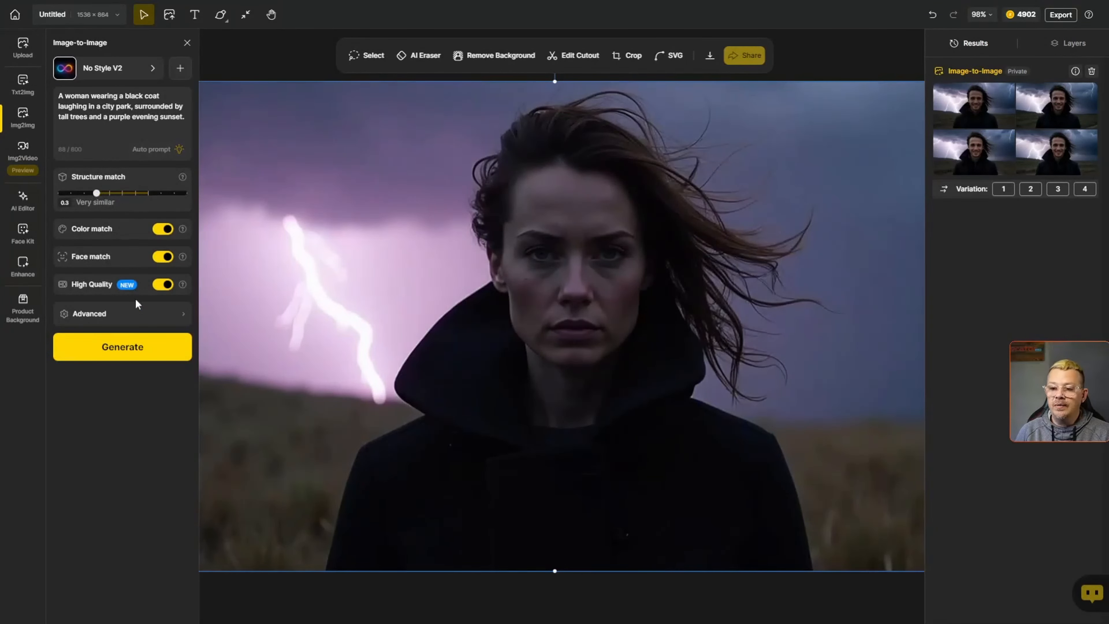
pyautogui.click(132, 350)
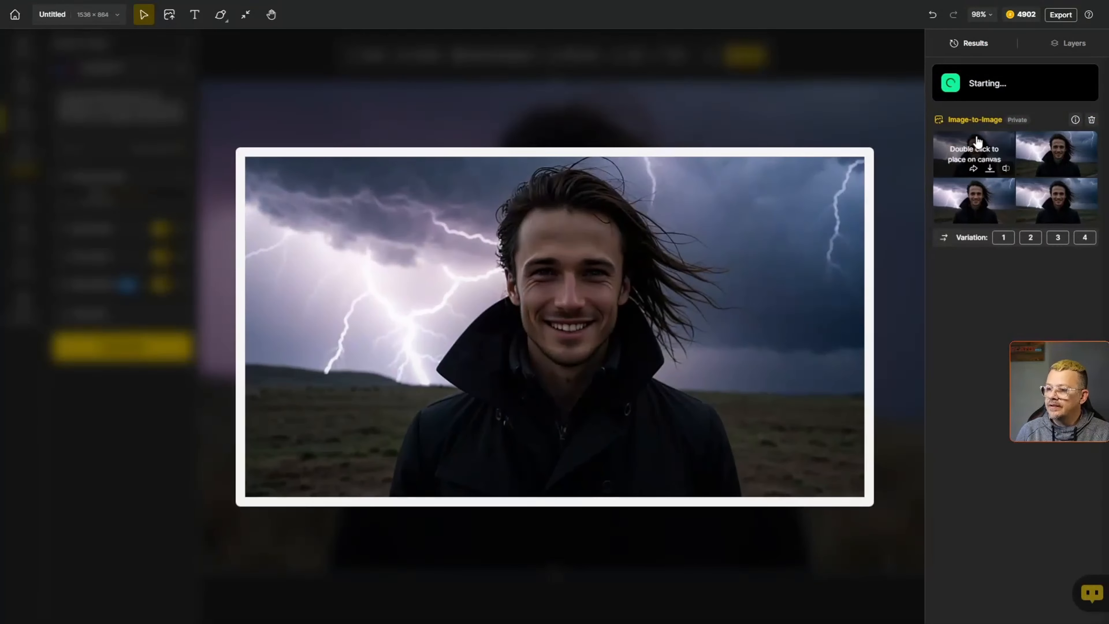
# - Preview the generated stormy man and city park woman results
pyautogui.moveTo(1032, 140)
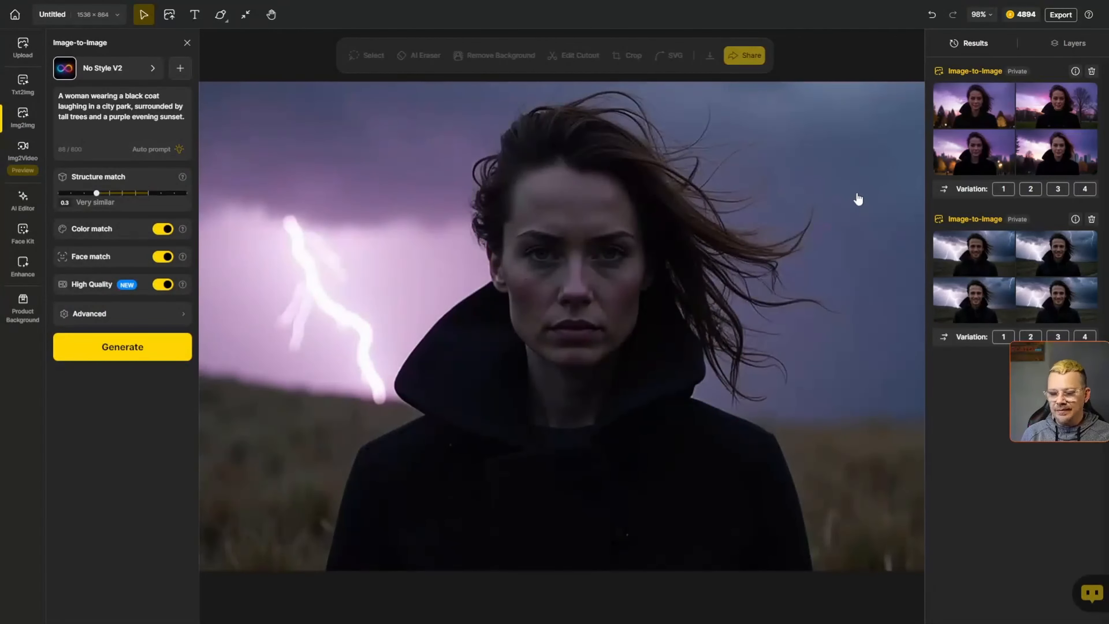
pyautogui.moveTo(957, 160)
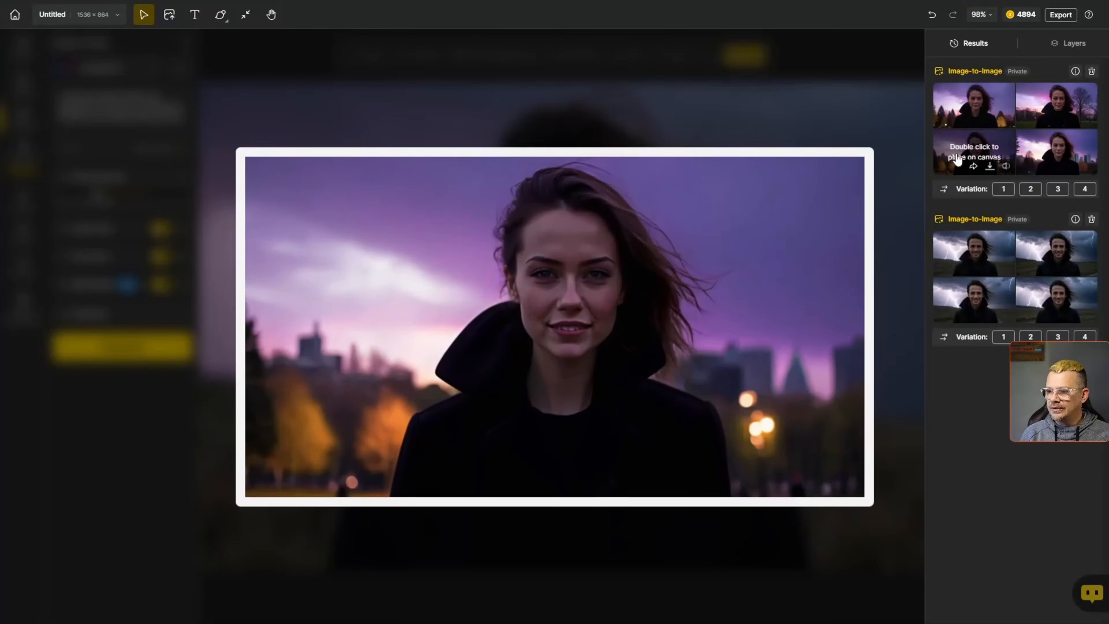